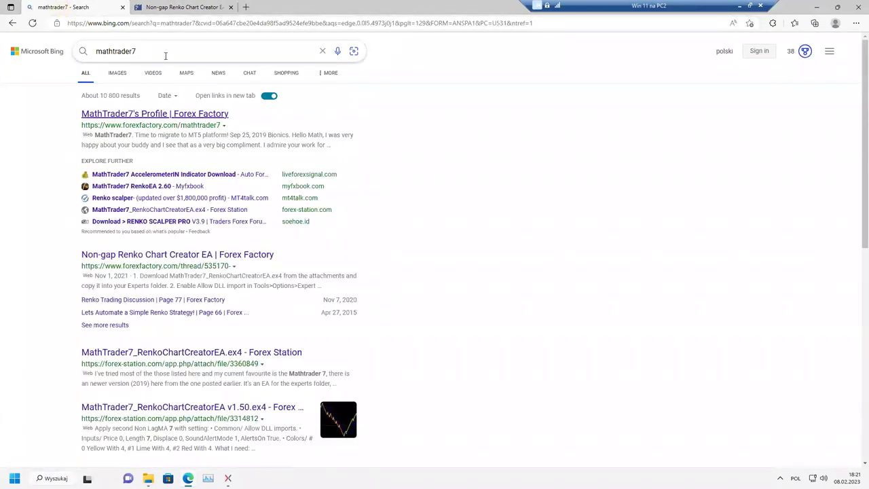
# Review the downloads section of the Forex Factory thread on the Non-gap Renko Chart Creator EA
pyautogui.click(174, 7)
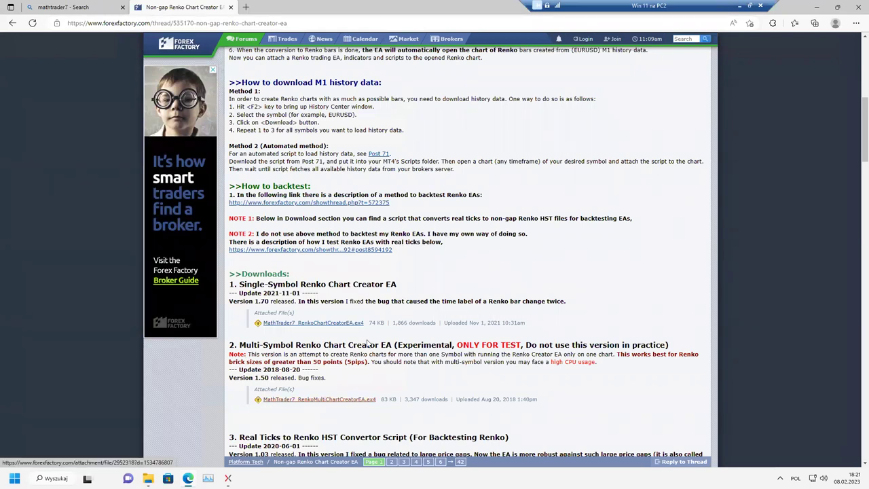
pyautogui.click(292, 21)
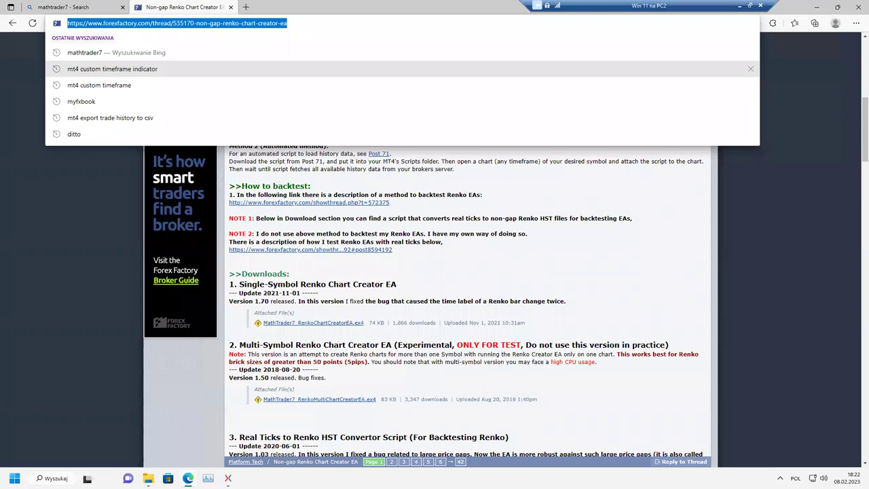
pyautogui.click(552, 245)
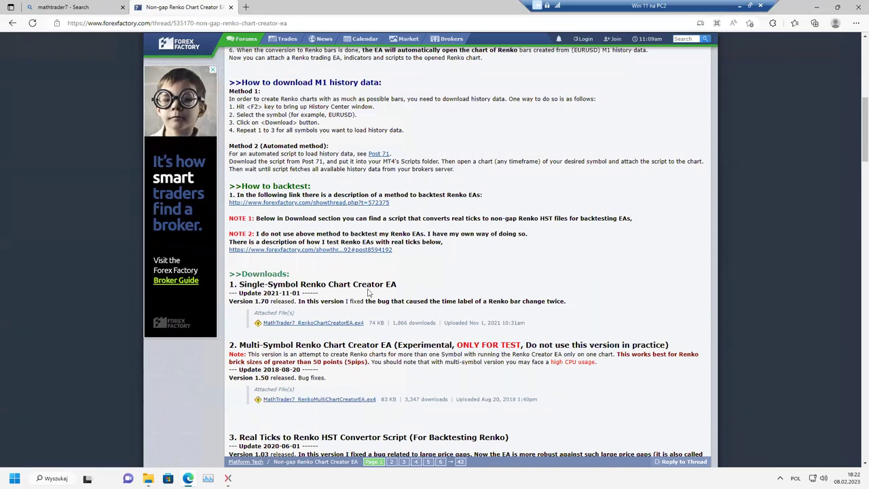
# Open ovo.cz in a new browser tab, allow its cookies and look over the offered offline chart types
pyautogui.click(246, 7)
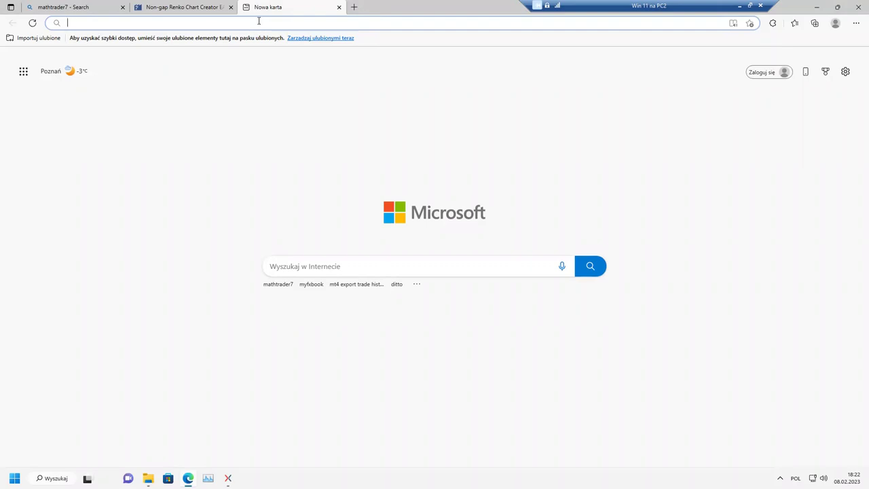
pyautogui.write('ov')
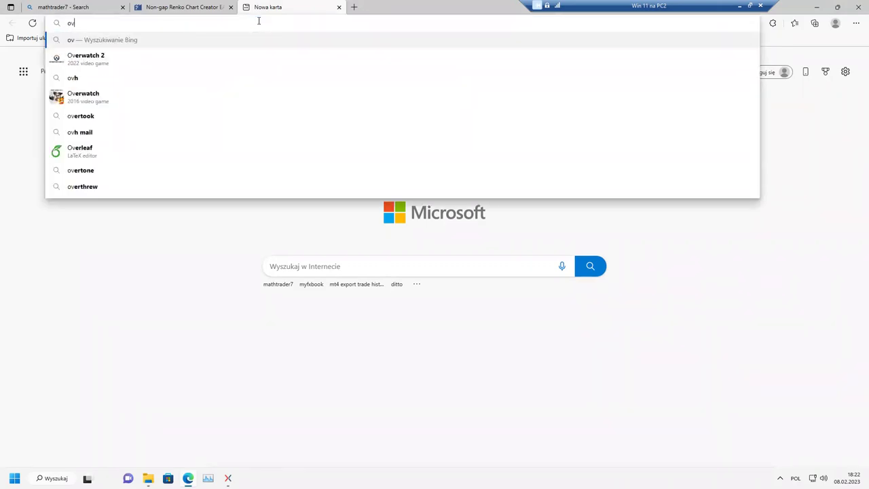
pyautogui.write('o.cz')
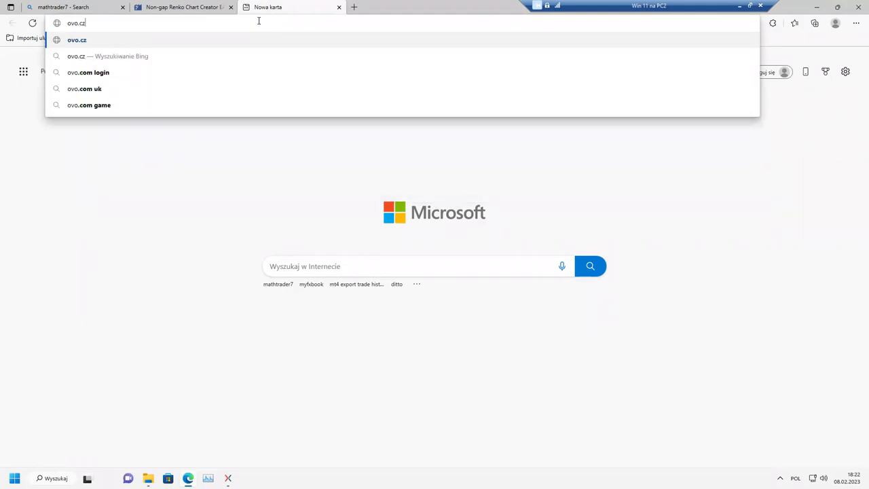
pyautogui.press('Return')
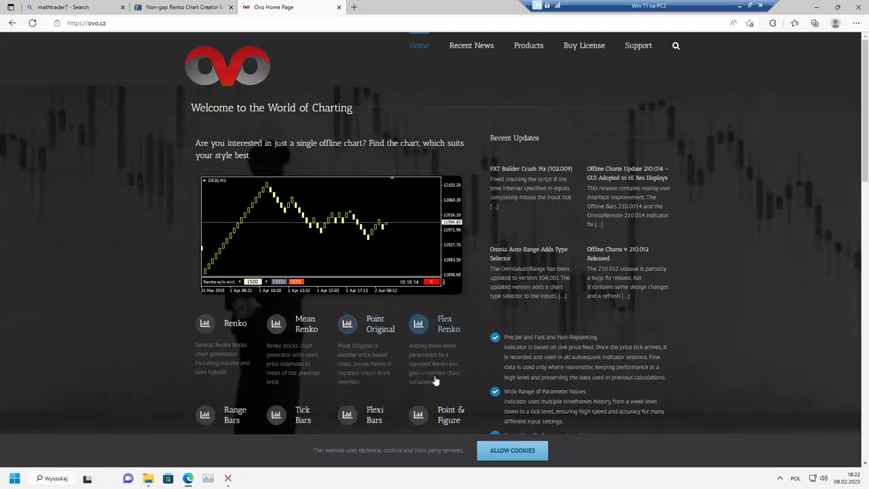
pyautogui.click(513, 450)
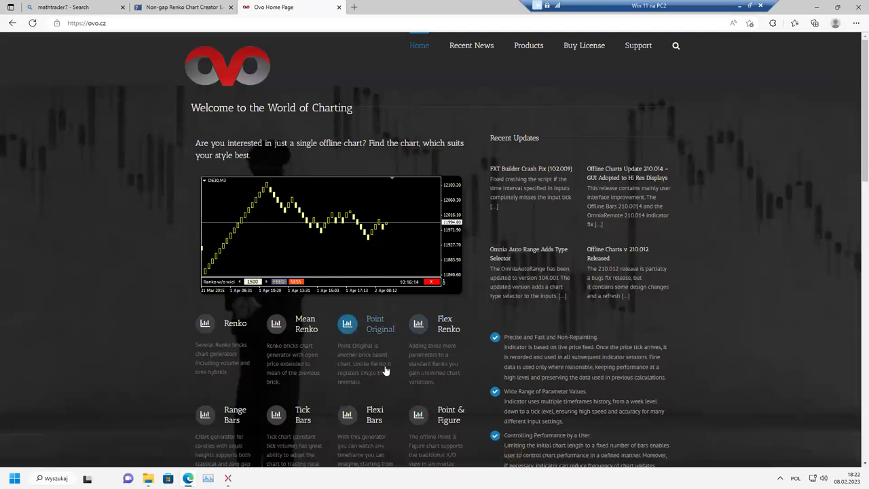
pyautogui.scroll(-3, 414, 369)
pyautogui.scroll(2, 413, 369)
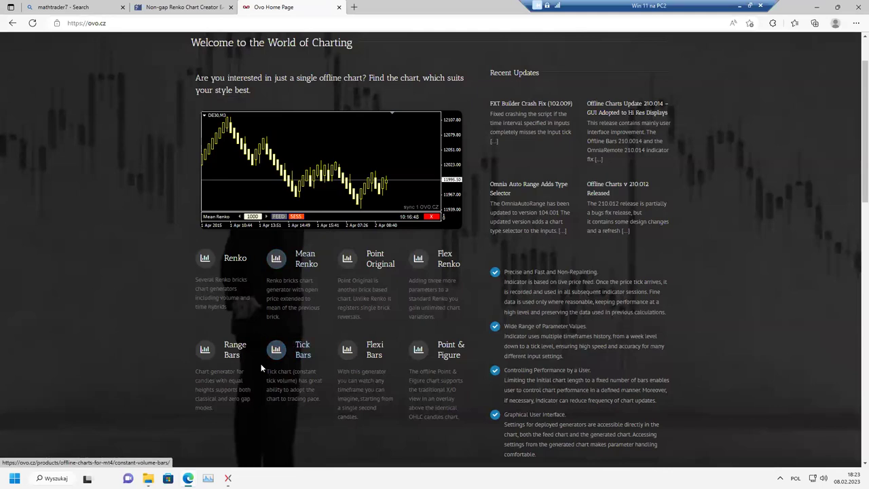
# Switch from the browser to the Orbex MetaTrader 4 terminal and open its data folder, with the terminal minimized
pyautogui.moveTo(228, 478)
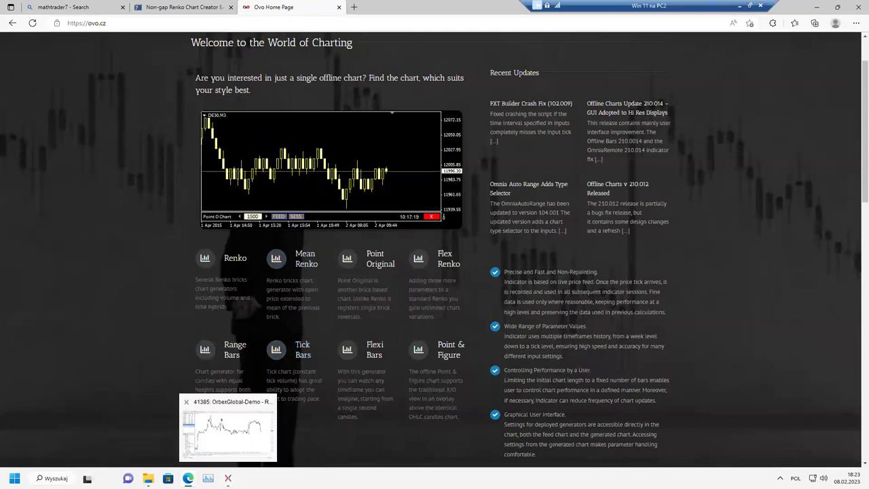
pyautogui.click(816, 7)
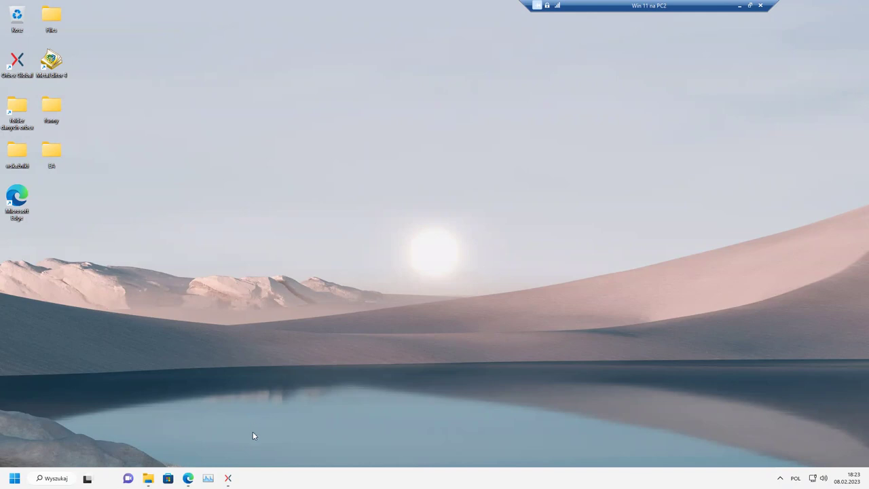
pyautogui.click(229, 479)
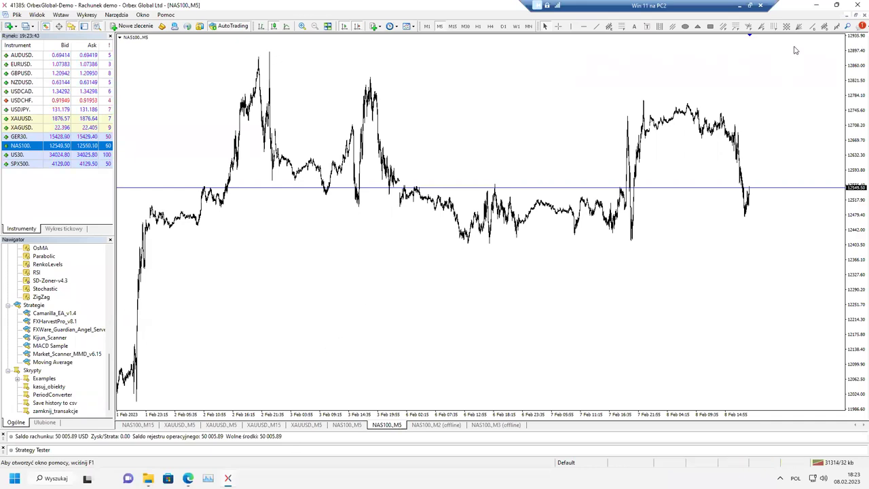
pyautogui.click(18, 15)
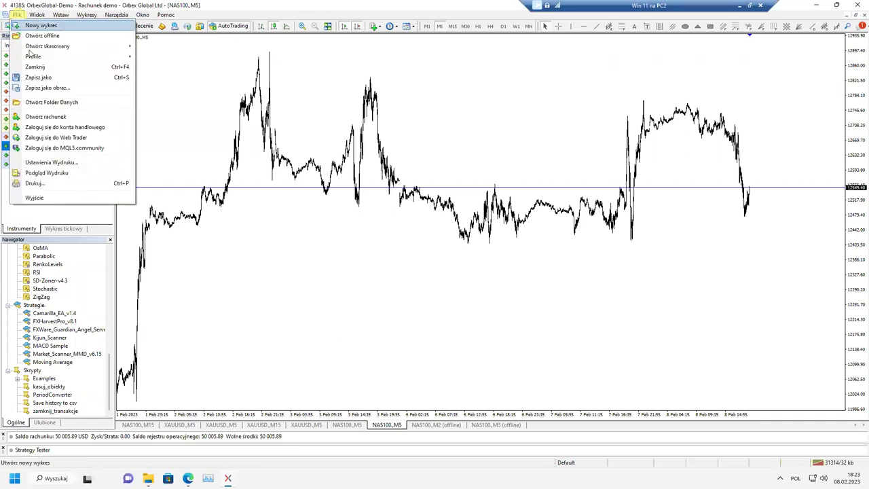
pyautogui.click(54, 102)
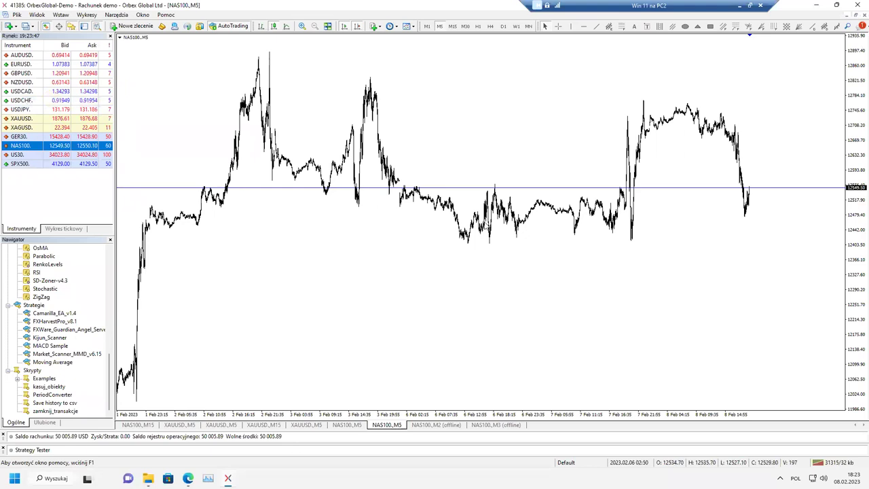
pyautogui.click(815, 6)
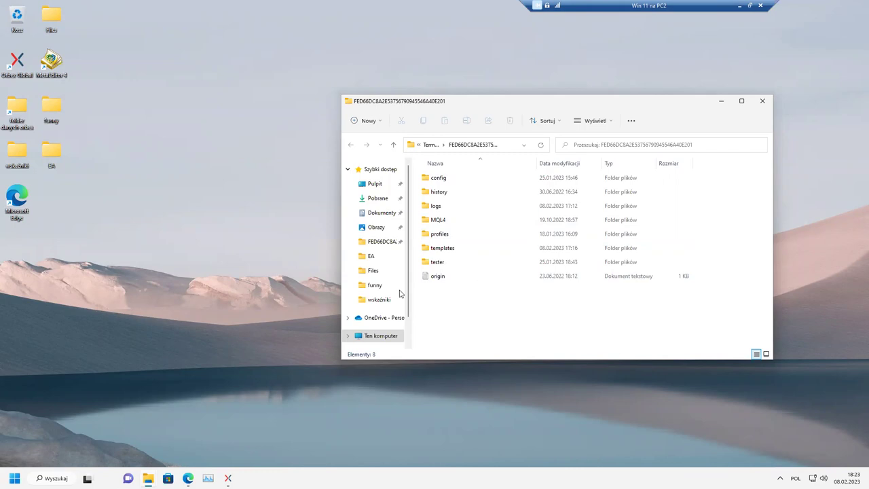
# Open the desktop folder wskaźniki and arrange its window side by side with the terminal's data folder
pyautogui.doubleClick(25, 153)
pyautogui.moveTo(496, 113); pyautogui.dragTo(64, 89)
pyautogui.moveTo(436, 105); pyautogui.dragTo(535, 98)
pyautogui.moveTo(224, 92); pyautogui.dragTo(306, 96)
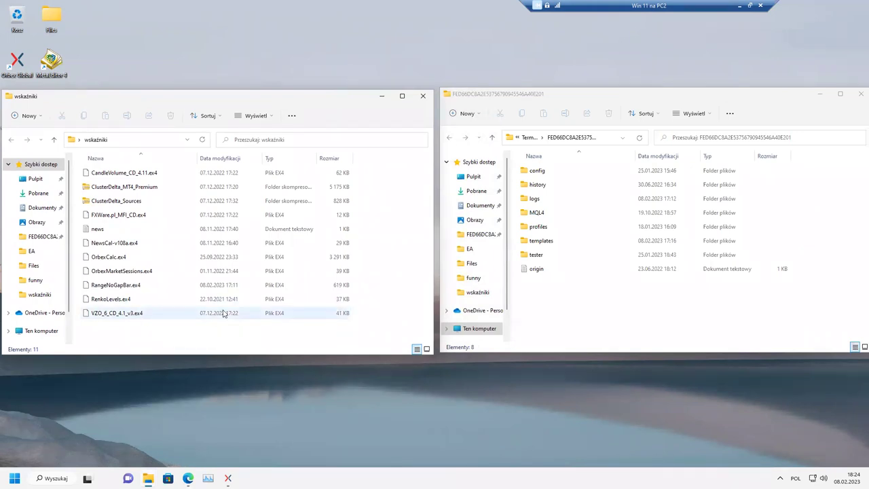
# Move RangeNoGapBar.ex4 from wskaźniki into the data folder's MQL4\Indicators and close the wskaźniki window
pyautogui.click(115, 285)
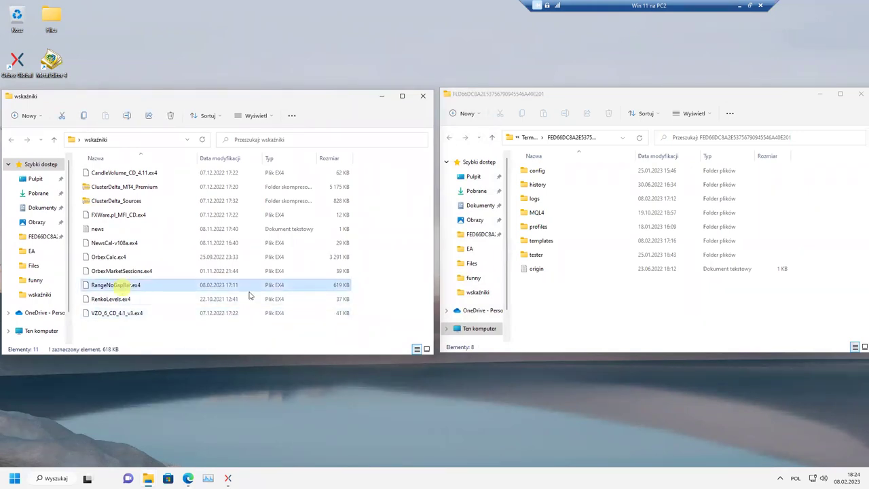
pyautogui.doubleClick(539, 212)
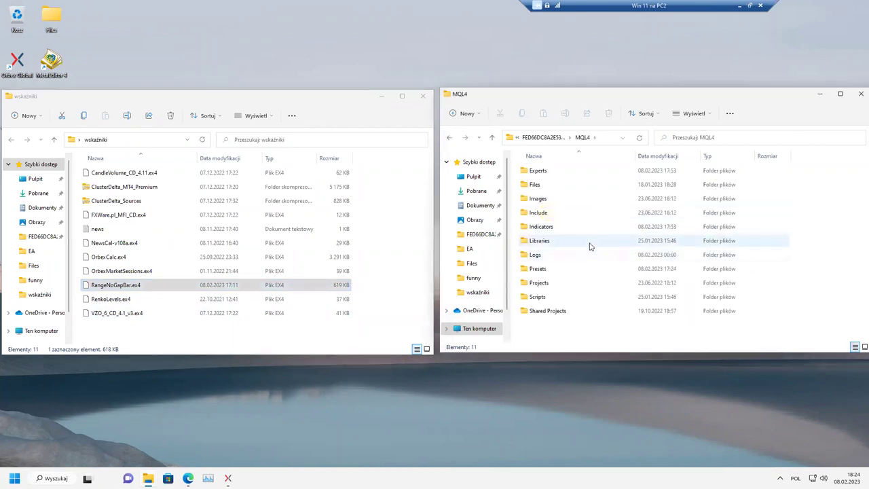
pyautogui.doubleClick(547, 227)
pyautogui.moveTo(143, 289); pyautogui.dragTo(600, 285)
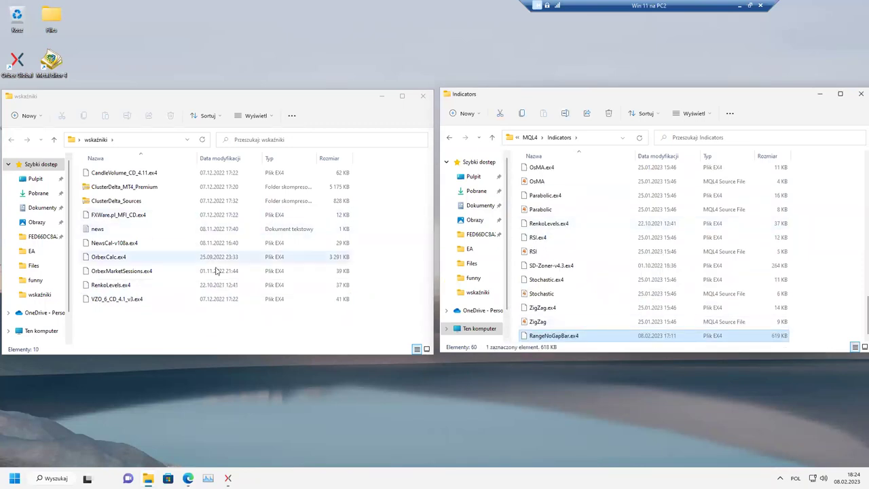
pyautogui.click(72, 139)
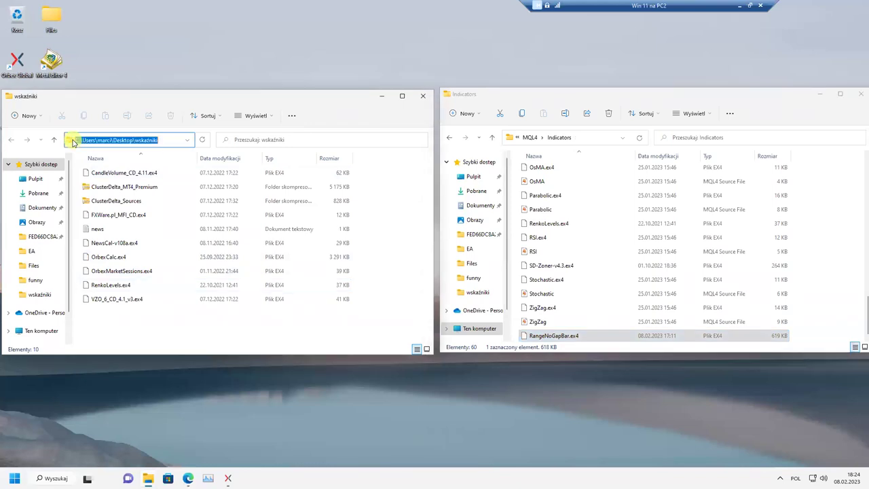
pyautogui.click(145, 40)
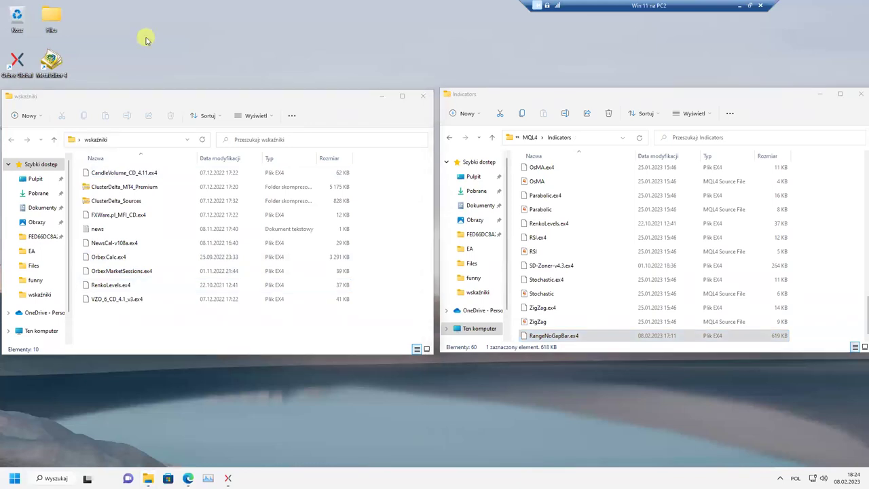
pyautogui.click(422, 96)
pyautogui.click(136, 180)
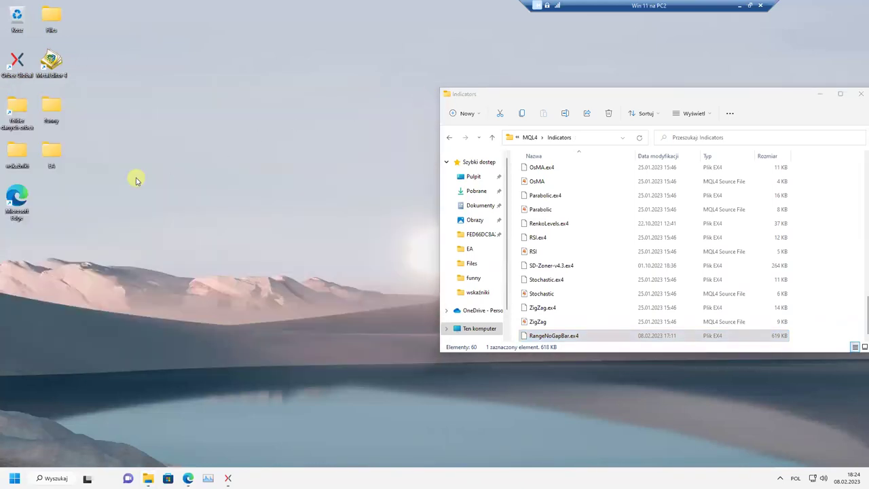
# Move MathTrader7_RenkoChartCreatorEA.ex4 from the desktop EA folder into MQL4\Experts and close both folder windows
pyautogui.doubleClick(53, 152)
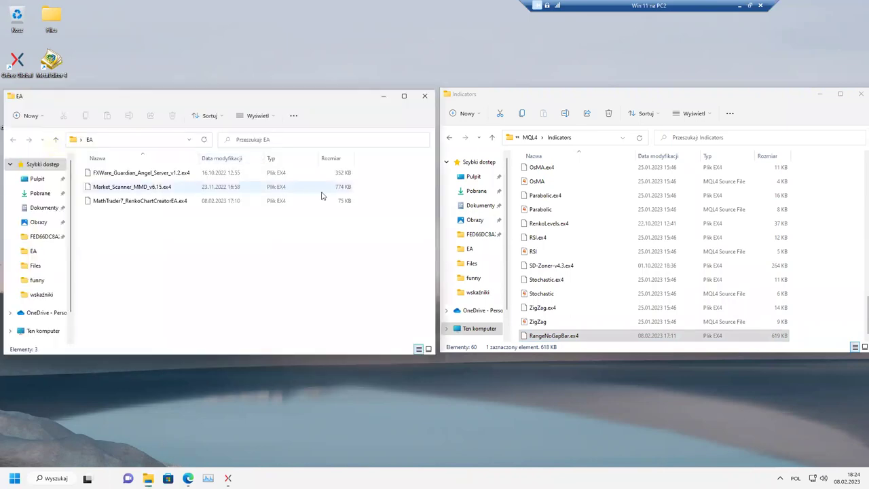
pyautogui.click(529, 137)
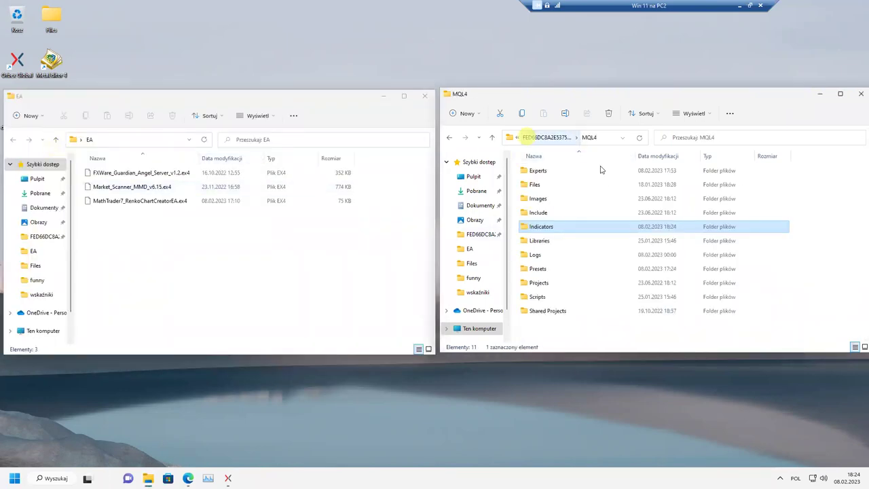
pyautogui.doubleClick(542, 174)
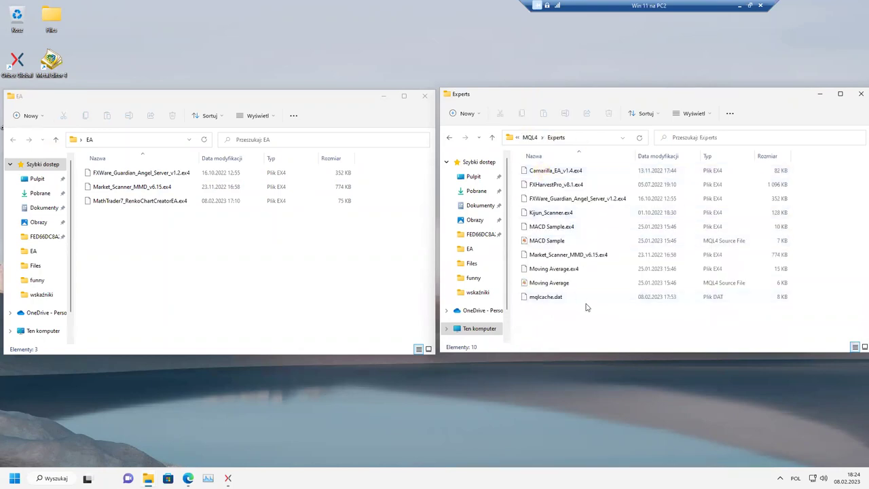
pyautogui.moveTo(136, 201); pyautogui.dragTo(558, 318)
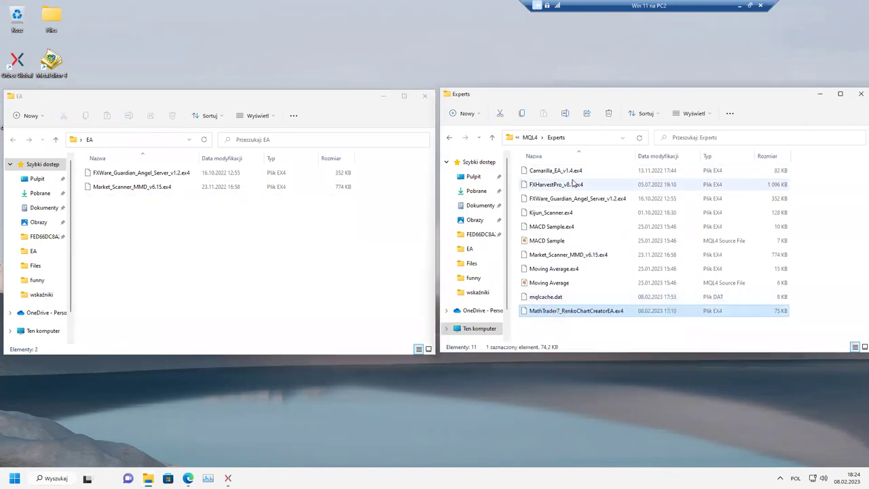
pyautogui.click(860, 95)
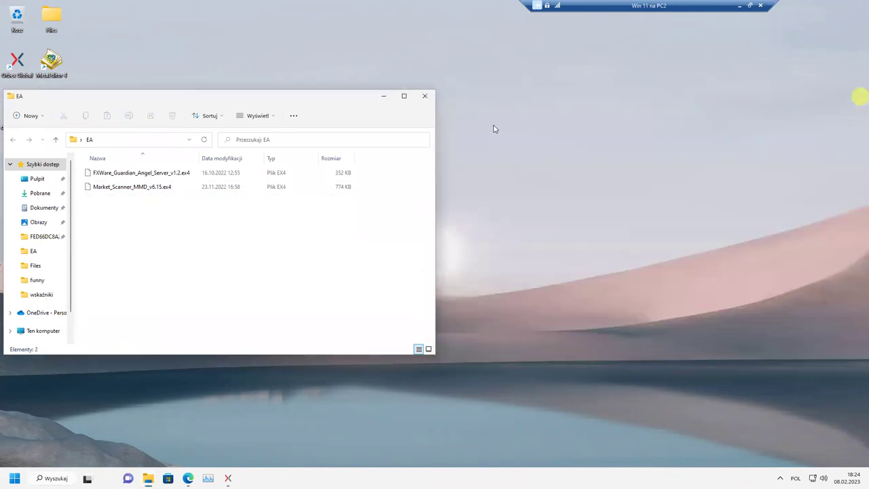
pyautogui.click(424, 97)
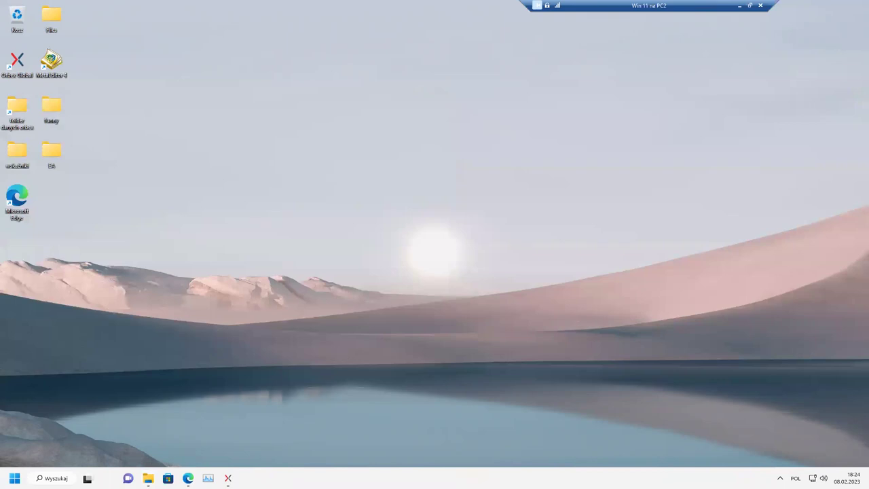
# Switch to MetaTrader 4, refresh the Strategie group in the Navigator and locate the newly added programs
pyautogui.click(228, 478)
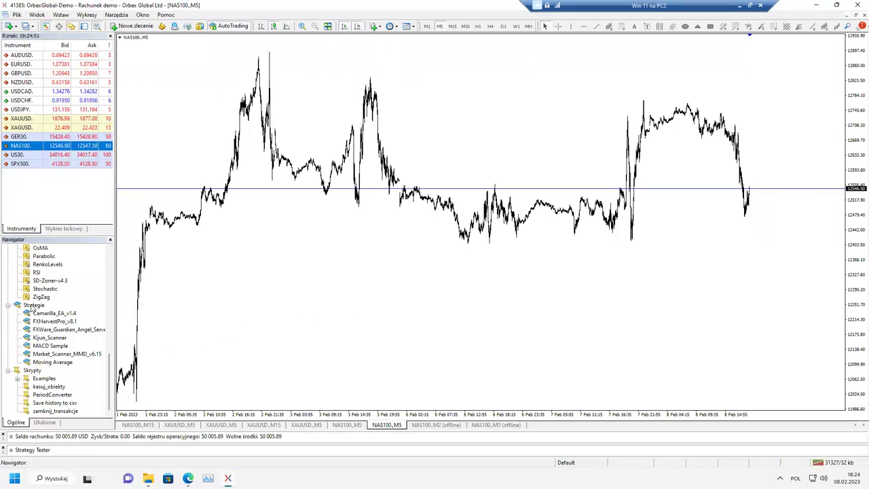
pyautogui.rightClick(38, 306)
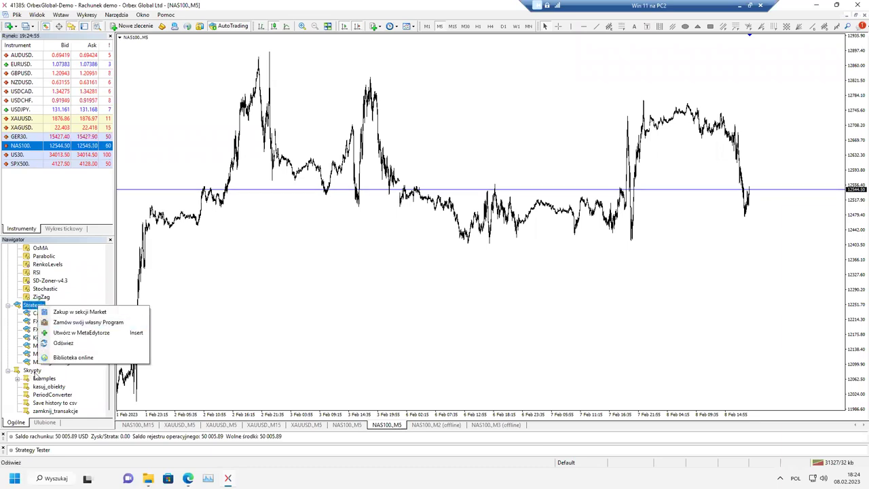
pyautogui.click(83, 343)
pyautogui.scroll(10, 81, 360)
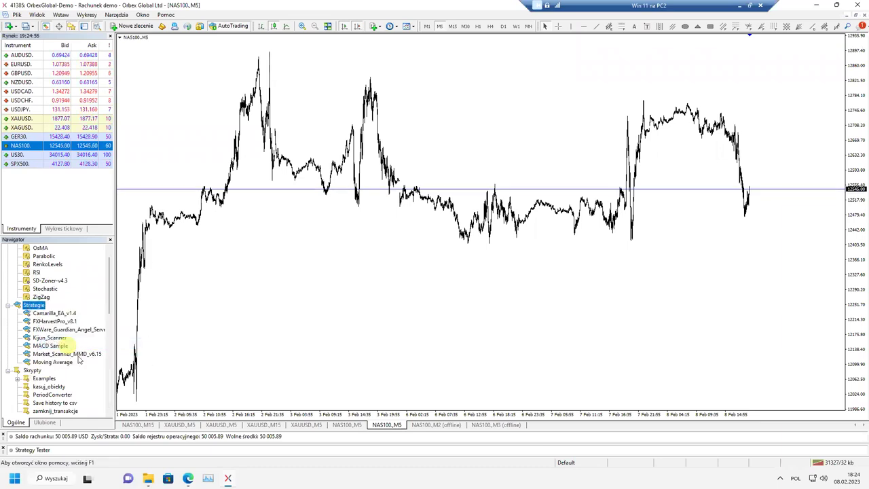
pyautogui.scroll(-3, 85, 348)
pyautogui.scroll(6, 85, 350)
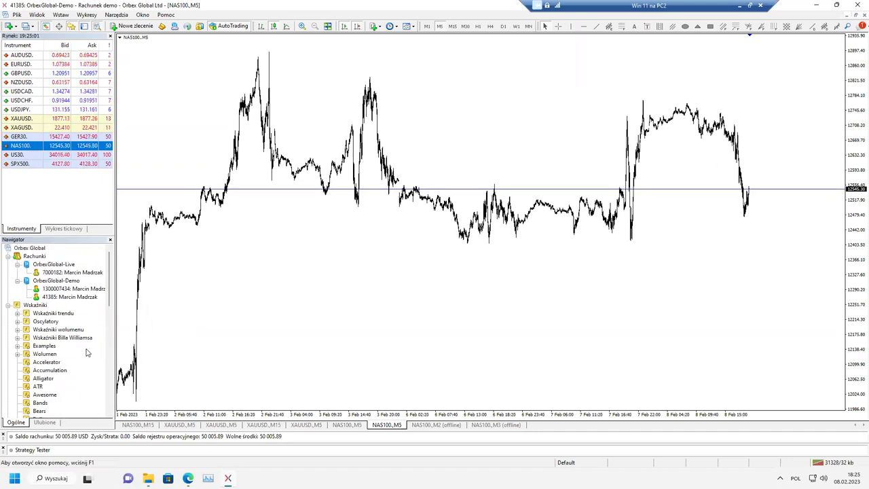
pyautogui.moveTo(107, 288); pyautogui.dragTo(105, 388)
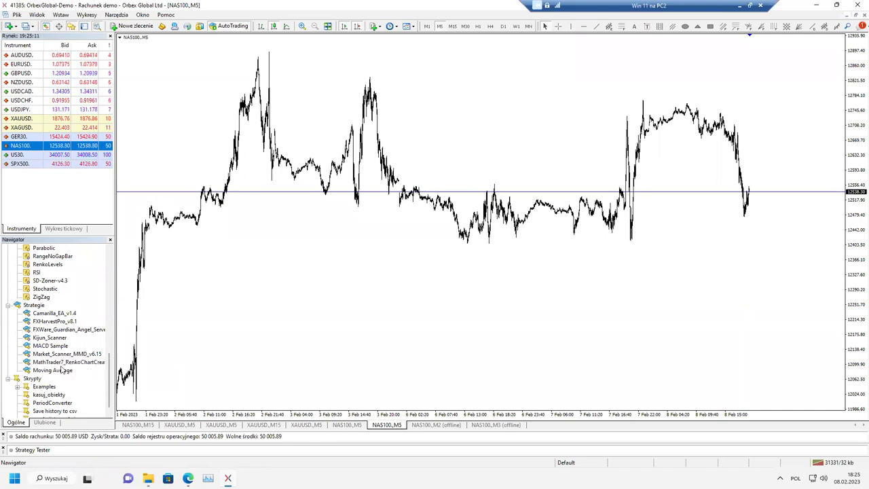
# Review the input parameters of MathTrader7_RenkoChartCreatorEA for the NAS100 M5 chart without attaching the expert
pyautogui.moveTo(62, 362); pyautogui.dragTo(355, 299)
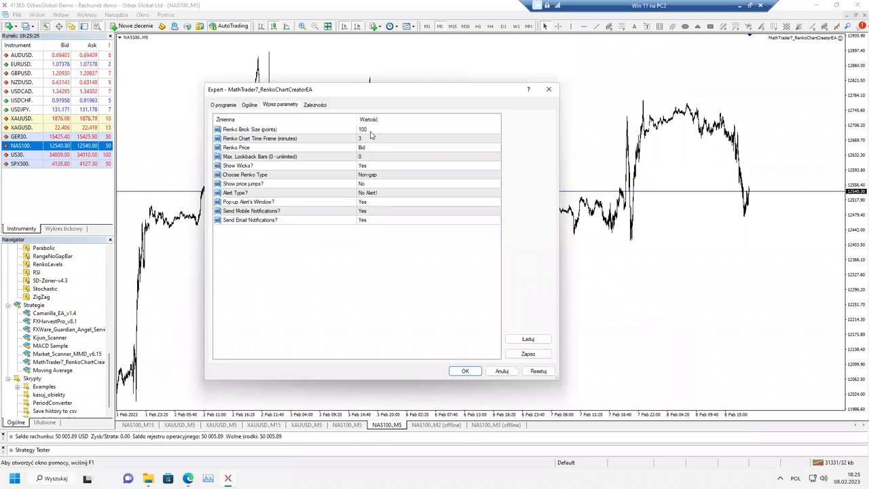
pyautogui.click(501, 371)
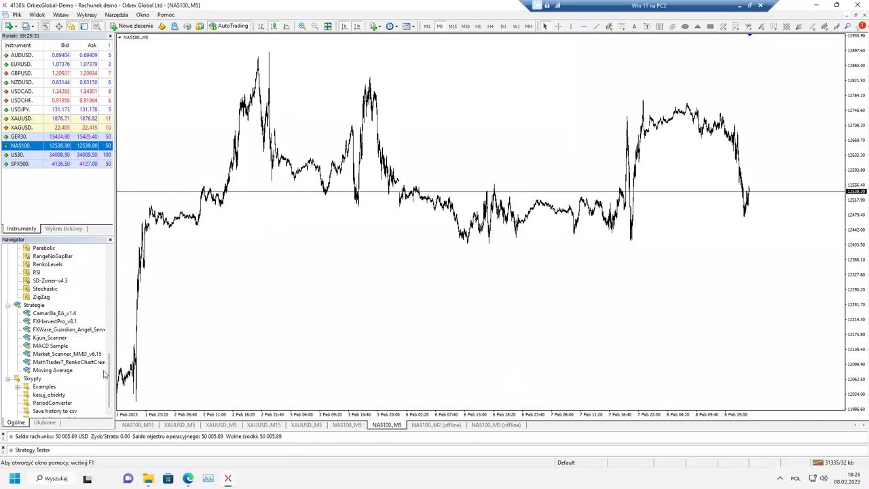
# Add the Average True Range indicator with interval 14 below the NAS100 M5 chart, shrink its pane slightly and inspect its lows and peaks
pyautogui.moveTo(110, 377); pyautogui.dragTo(111, 272)
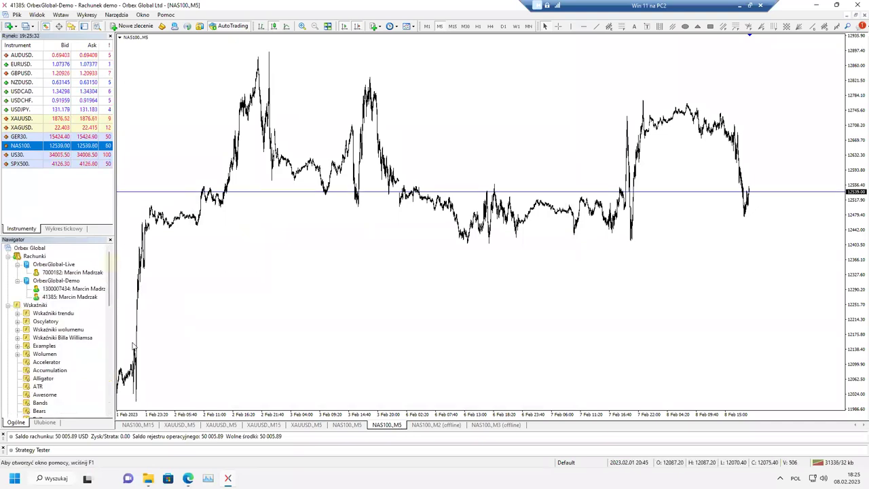
pyautogui.click(17, 322)
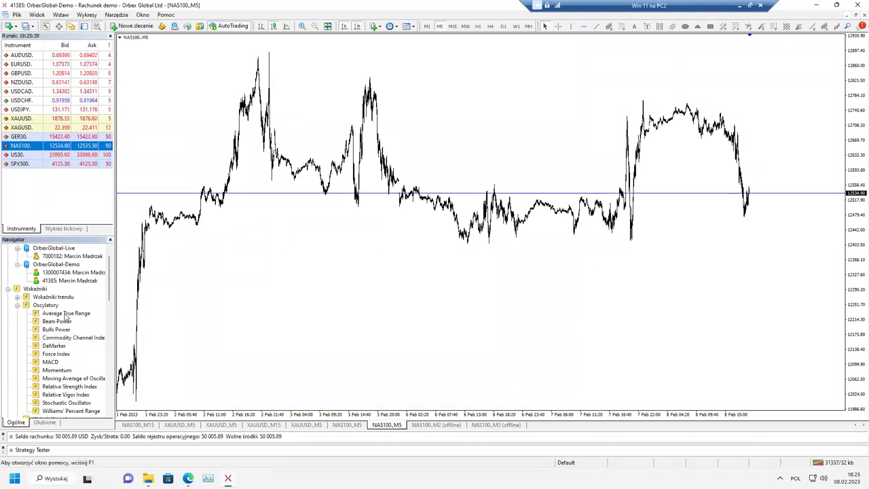
pyautogui.moveTo(84, 313); pyautogui.dragTo(380, 313)
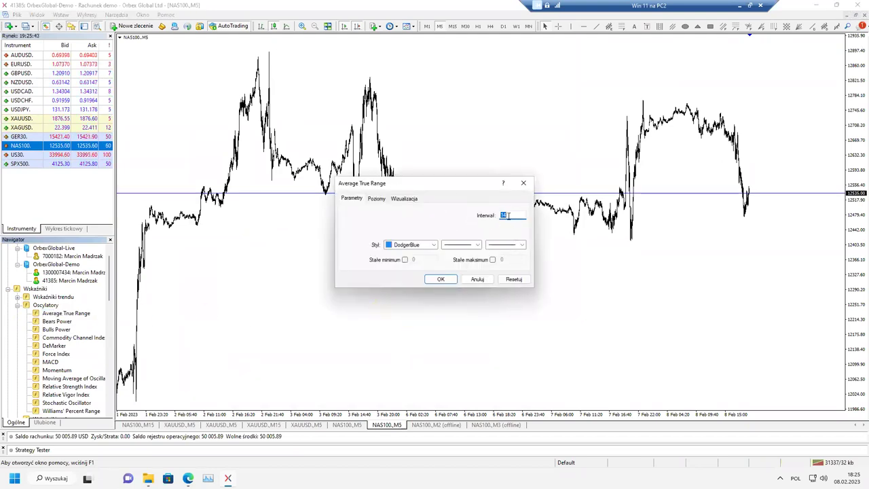
pyautogui.click(444, 284)
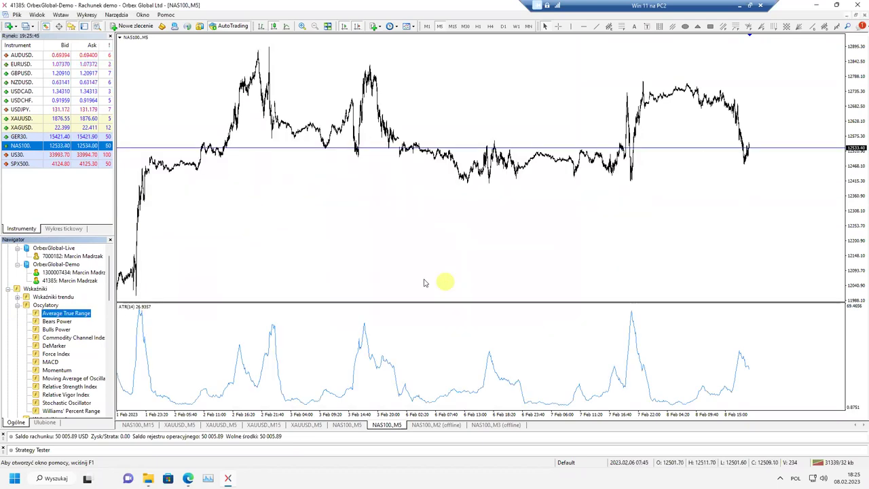
pyautogui.moveTo(392, 304); pyautogui.dragTo(393, 317)
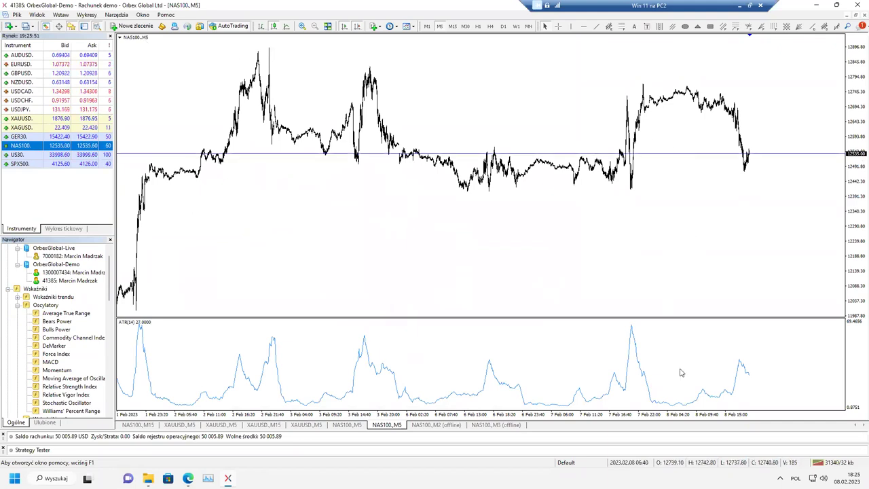
pyautogui.middleClick(740, 365)
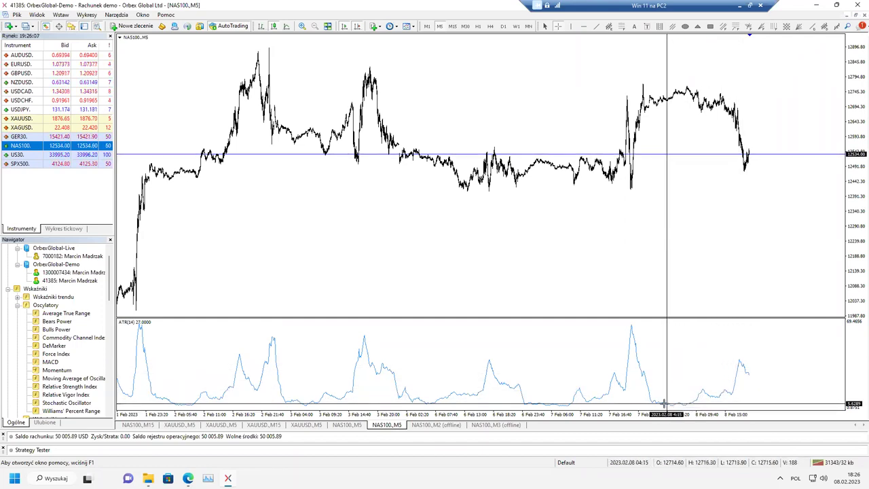
pyautogui.moveTo(665, 405)
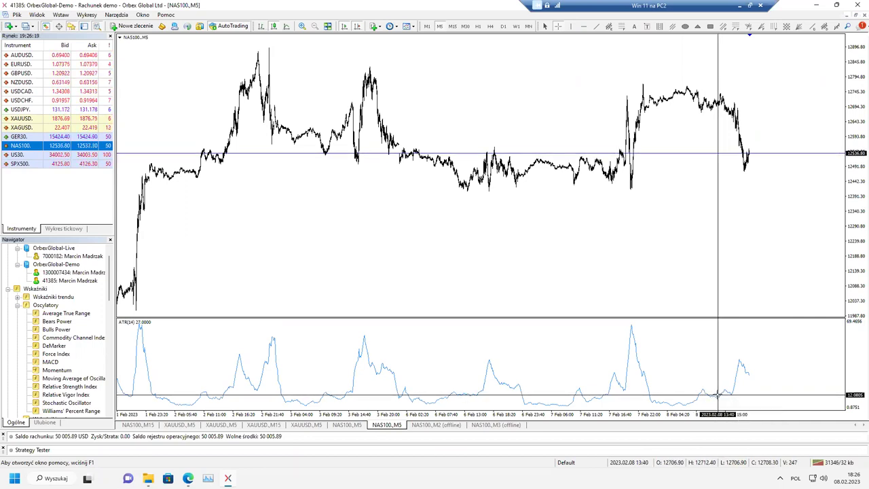
pyautogui.moveTo(715, 396)
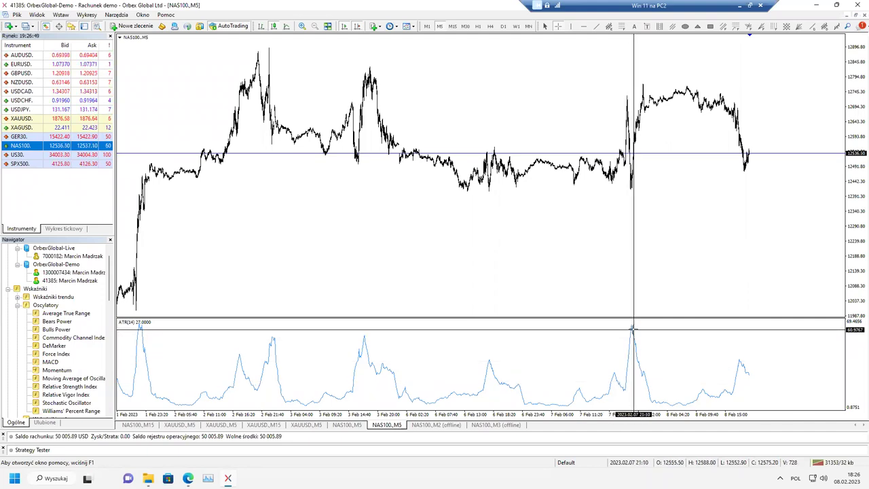
pyautogui.click(674, 331)
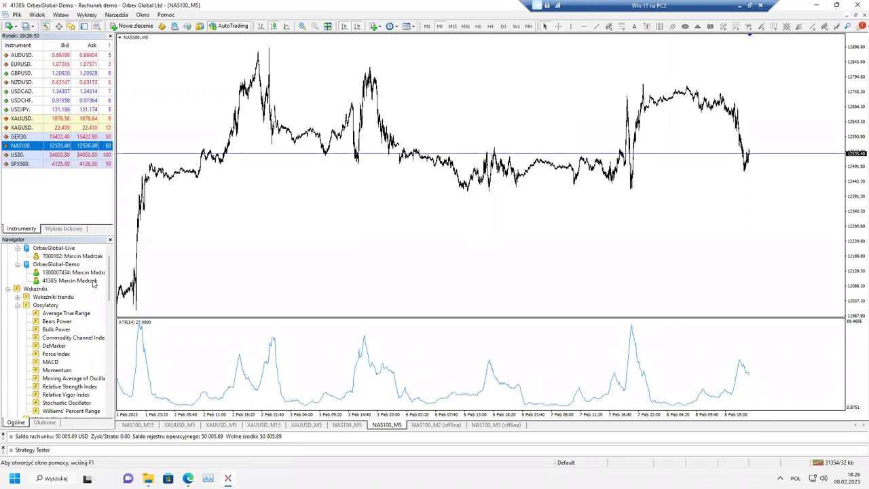
# Overlay a red Exponential Moving Average with interval 288 on the ATR, applied to First Indicator's Data, and inspect it along the curve
pyautogui.click(95, 367)
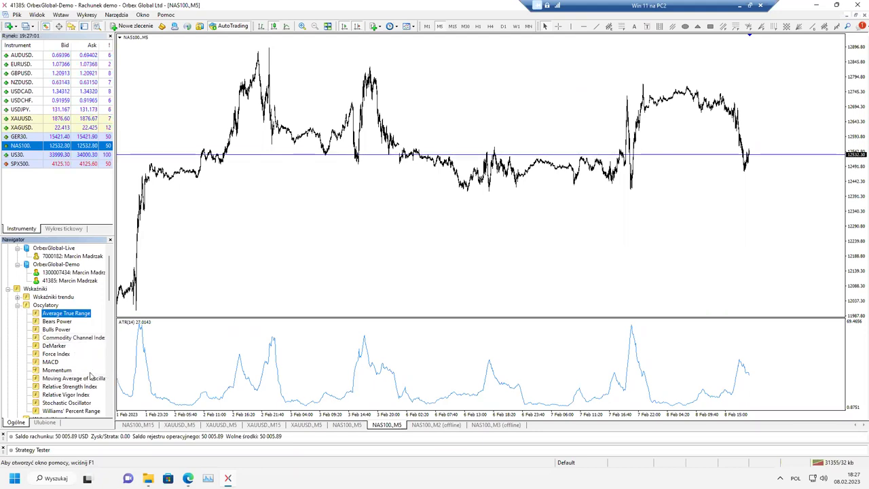
pyautogui.scroll(-1, 86, 406)
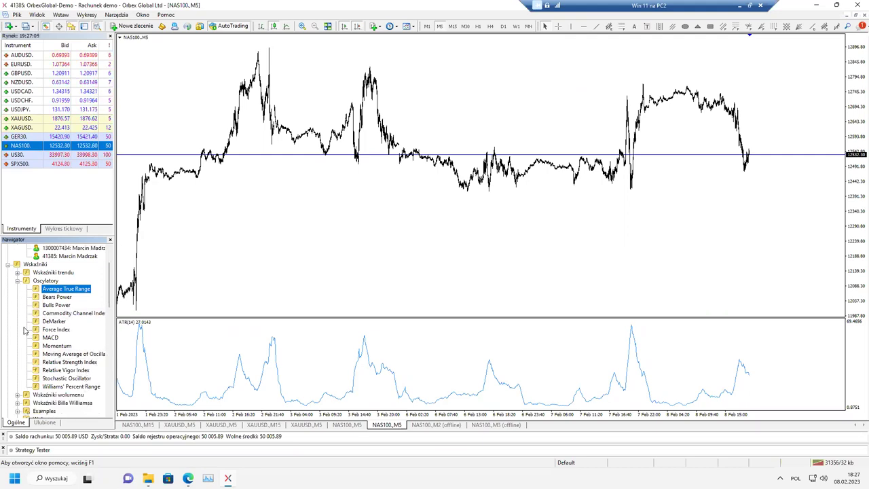
pyautogui.scroll(-1, 35, 334)
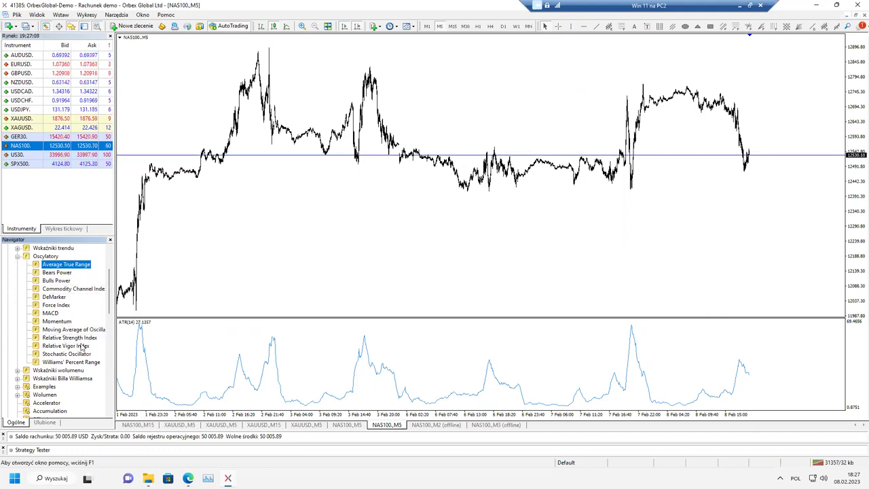
pyautogui.click(18, 249)
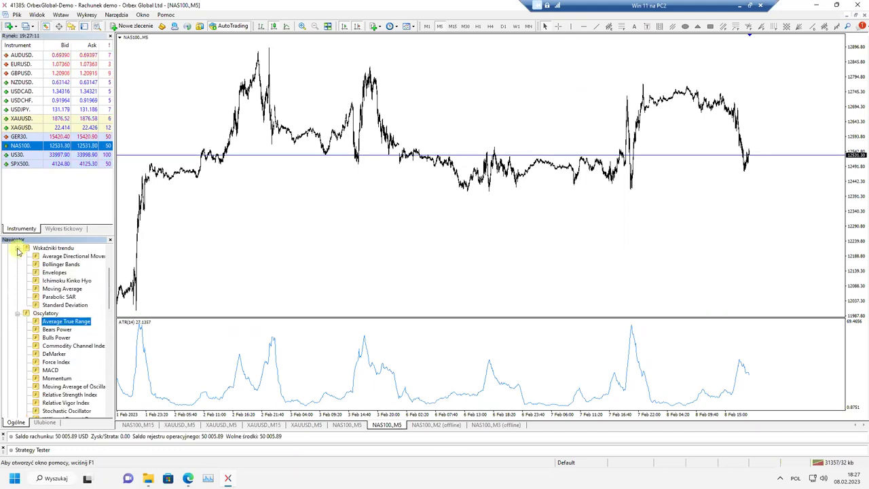
pyautogui.moveTo(62, 288); pyautogui.dragTo(331, 360)
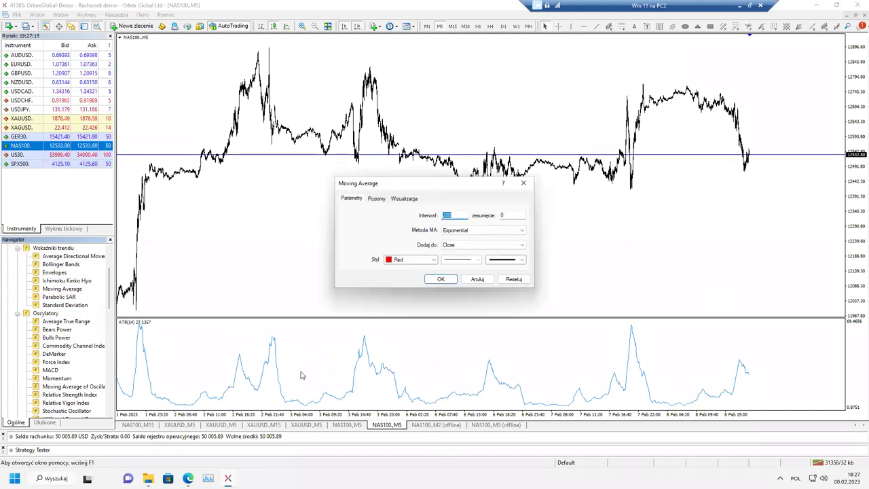
pyautogui.click(477, 280)
pyautogui.moveTo(68, 289); pyautogui.dragTo(417, 361)
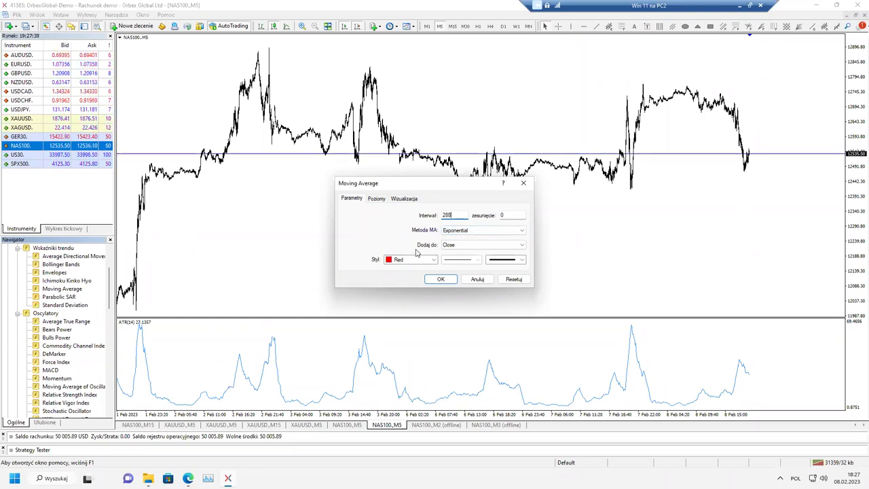
pyautogui.click(522, 247)
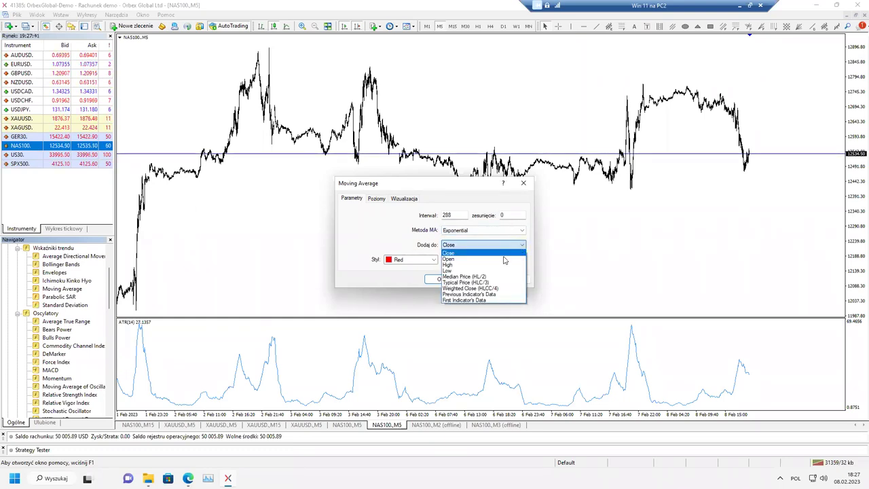
pyautogui.click(489, 300)
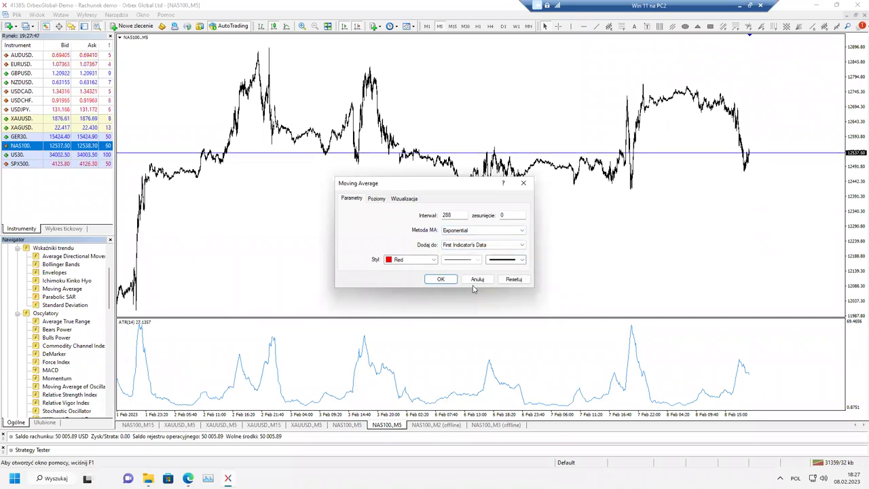
pyautogui.click(441, 279)
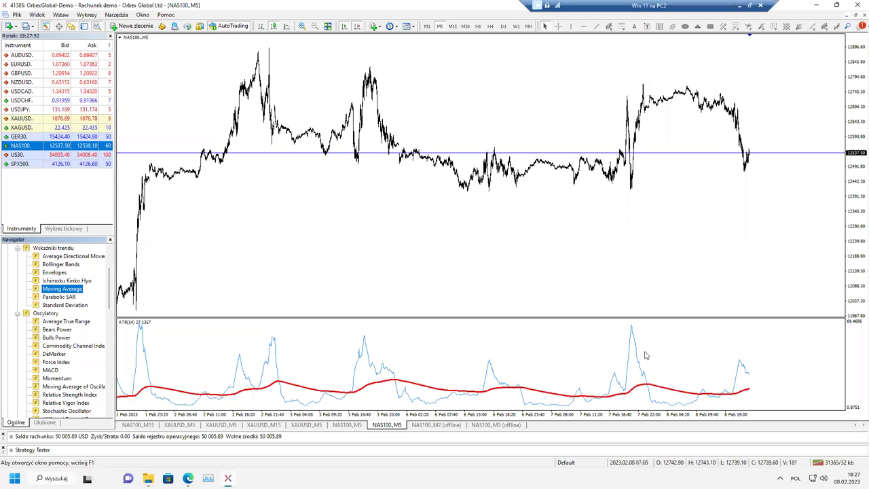
pyautogui.middleClick(643, 386)
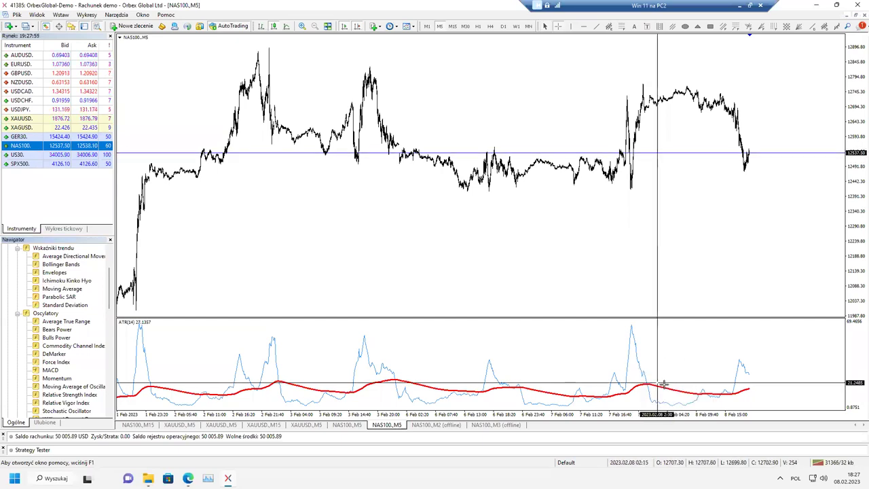
pyautogui.moveTo(616, 393)
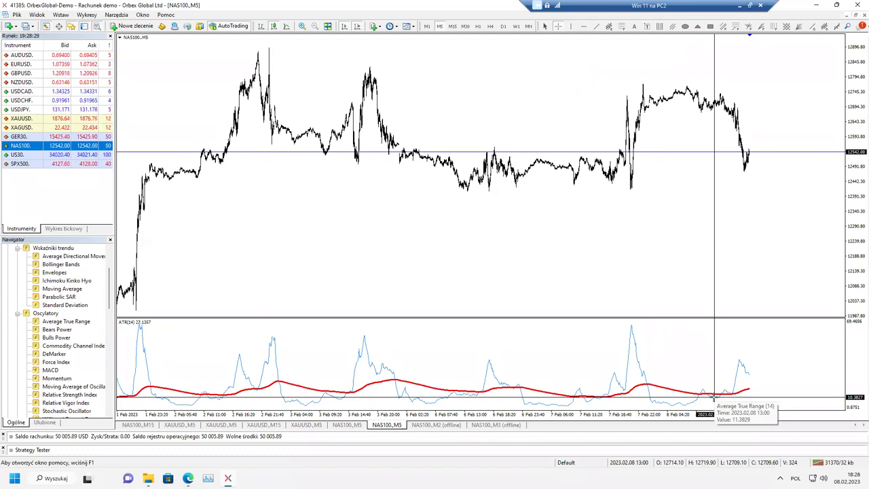
pyautogui.click(608, 287)
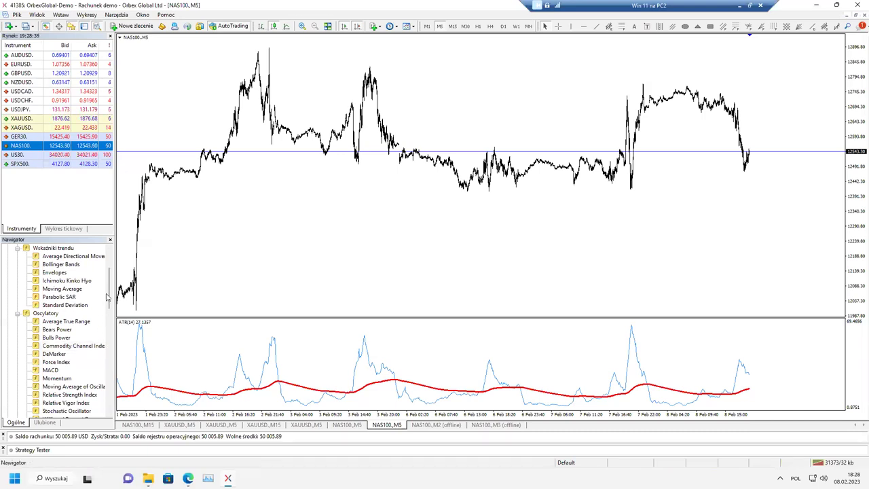
# Apply MathTrader7_RenkoChartCreatorEA to the NAS100 M5 chart and set the Renko Brick Size to 500 points
pyautogui.moveTo(109, 290); pyautogui.dragTo(95, 391)
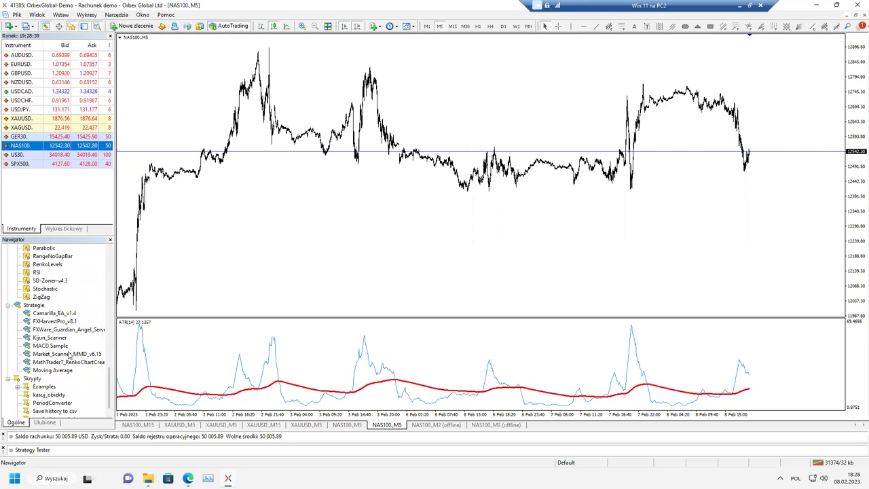
pyautogui.moveTo(372, 258); pyautogui.dragTo(374, 258)
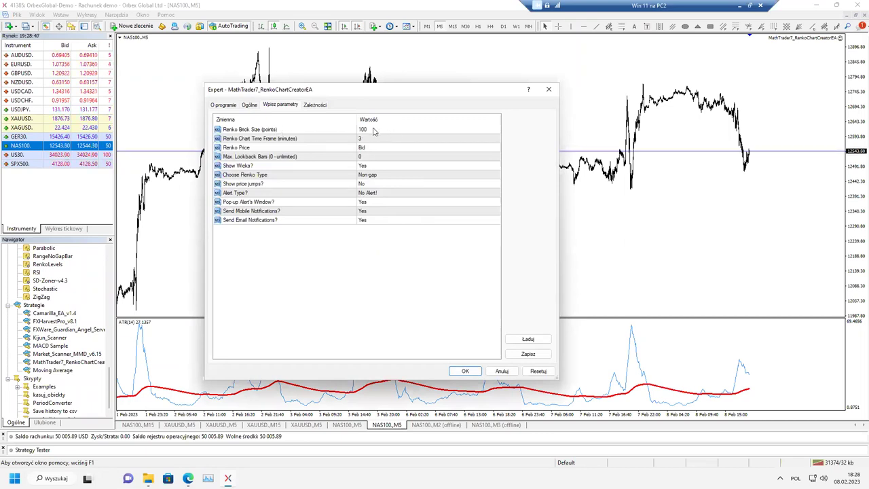
pyautogui.click(370, 130)
pyautogui.click(370, 129)
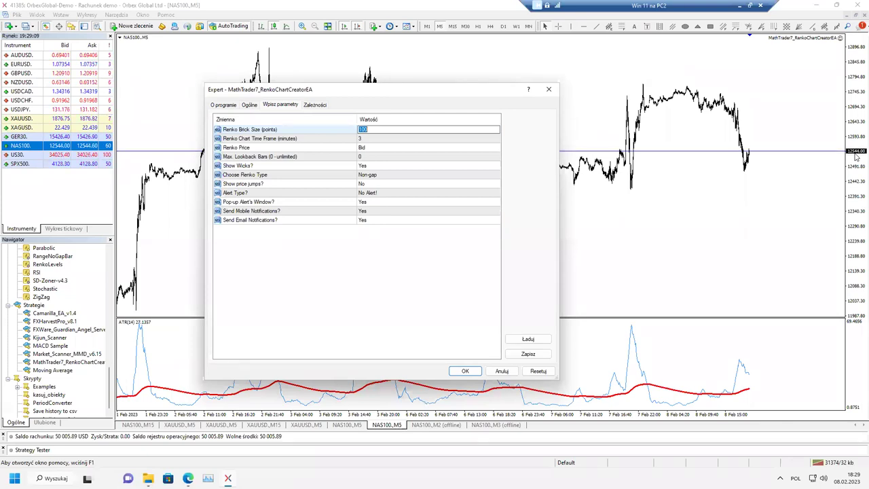
pyautogui.click(379, 128)
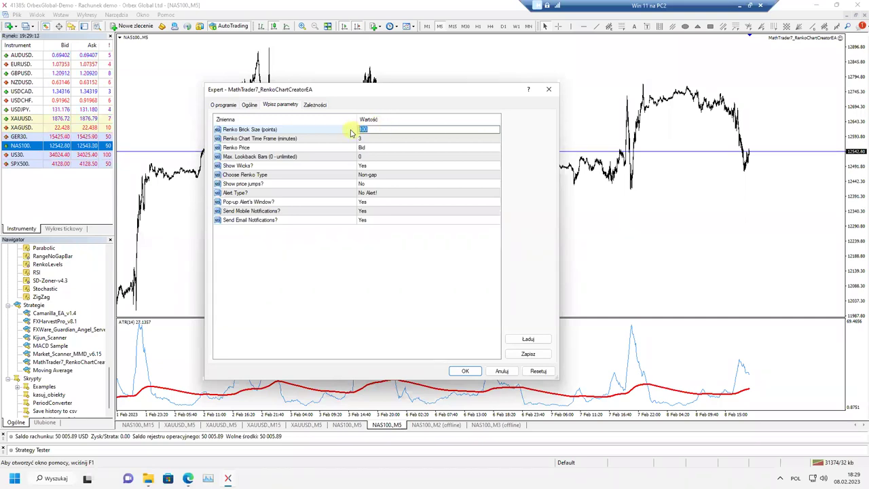
pyautogui.write('500')
# Set the Renko Chart Time Frame to 2 minutes and Max. Lookback Bars to 5000, and accept the expert's settings
pyautogui.click(325, 139)
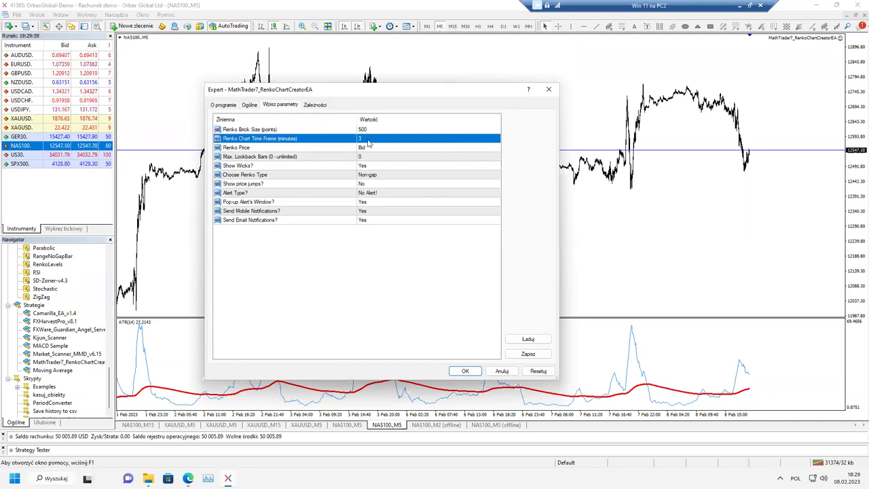
pyautogui.click(367, 140)
pyautogui.write('2')
pyautogui.click(398, 239)
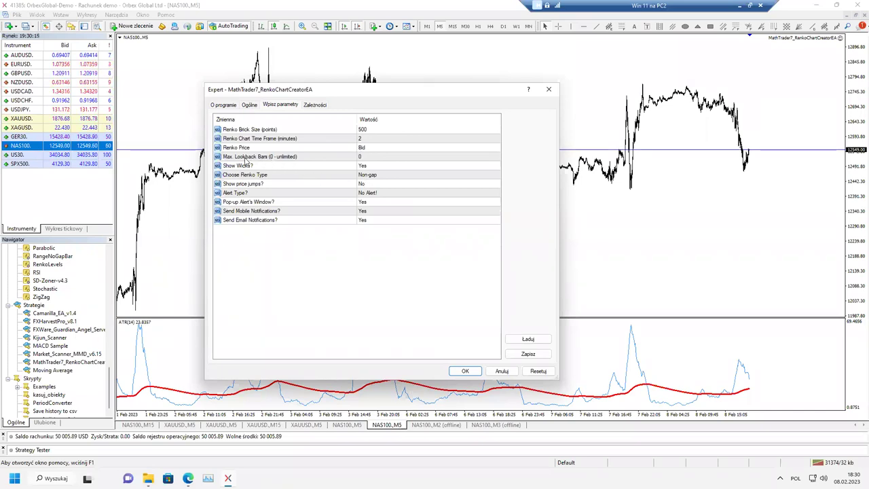
pyautogui.doubleClick(377, 157)
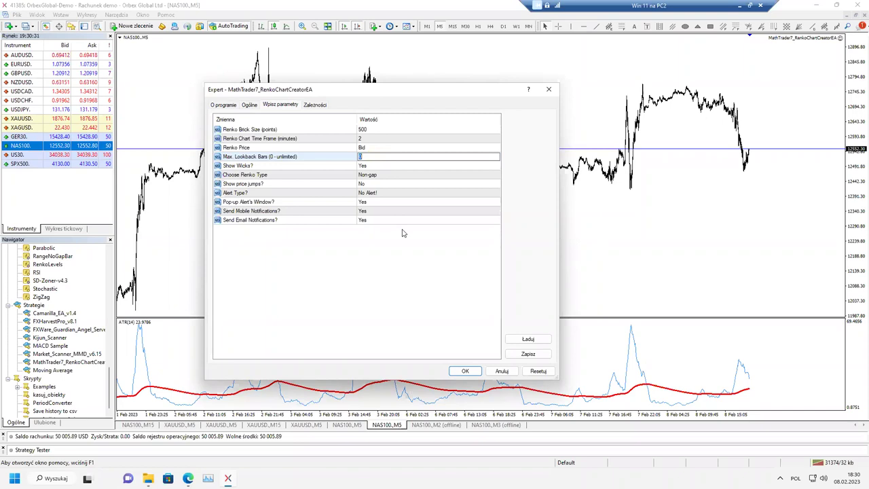
pyautogui.write('5000')
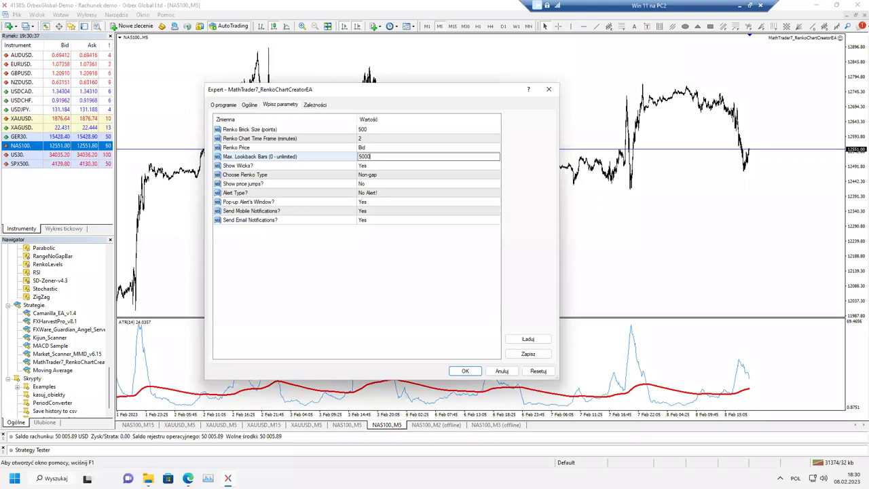
pyautogui.press('Return')
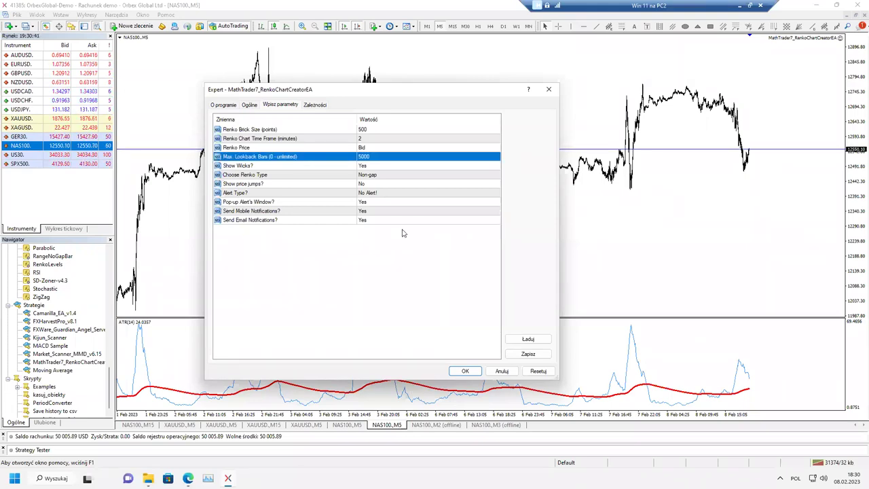
pyautogui.click(466, 371)
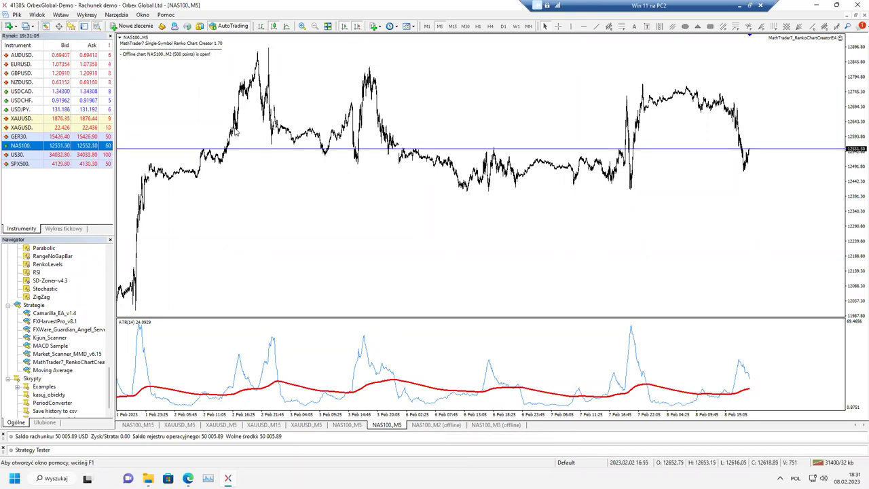
# Open the NAS100 M2 Renko history as an offline chart
pyautogui.click(16, 15)
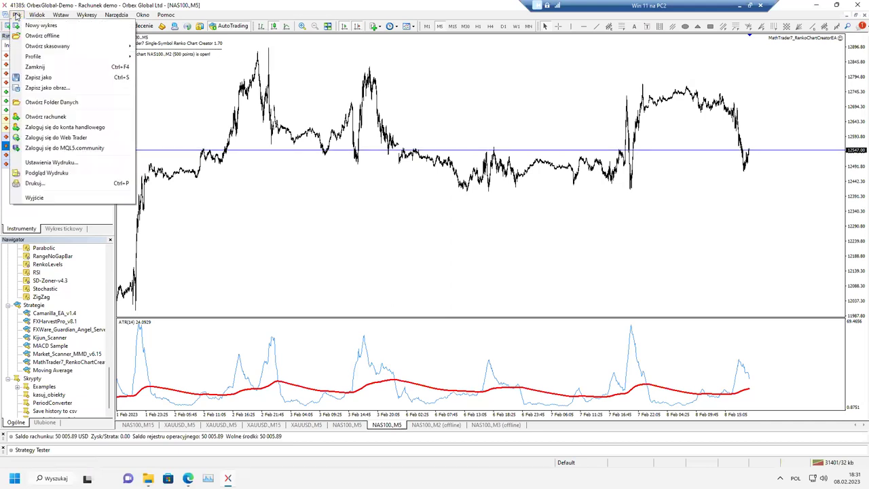
pyautogui.click(54, 40)
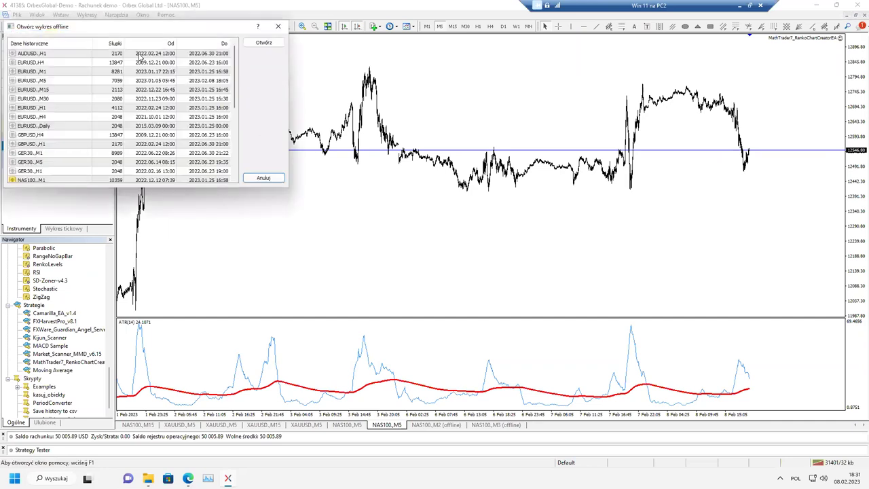
pyautogui.moveTo(111, 32); pyautogui.dragTo(397, 62)
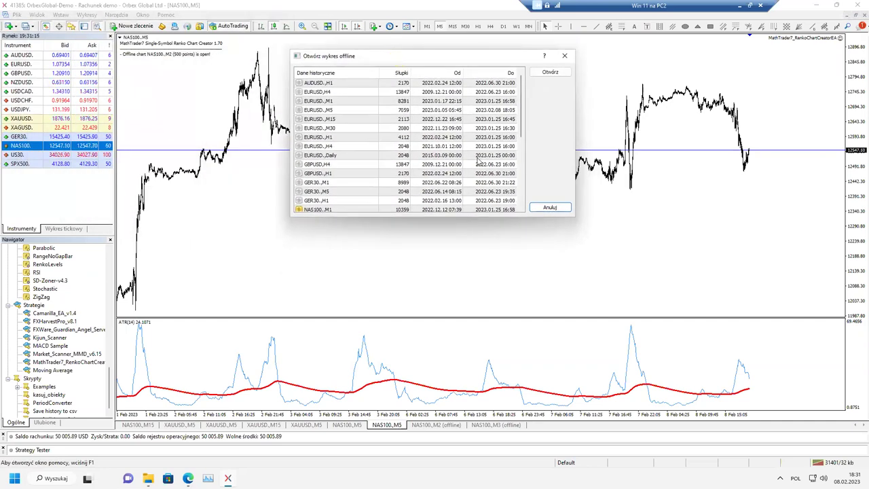
pyautogui.moveTo(520, 102); pyautogui.dragTo(514, 150)
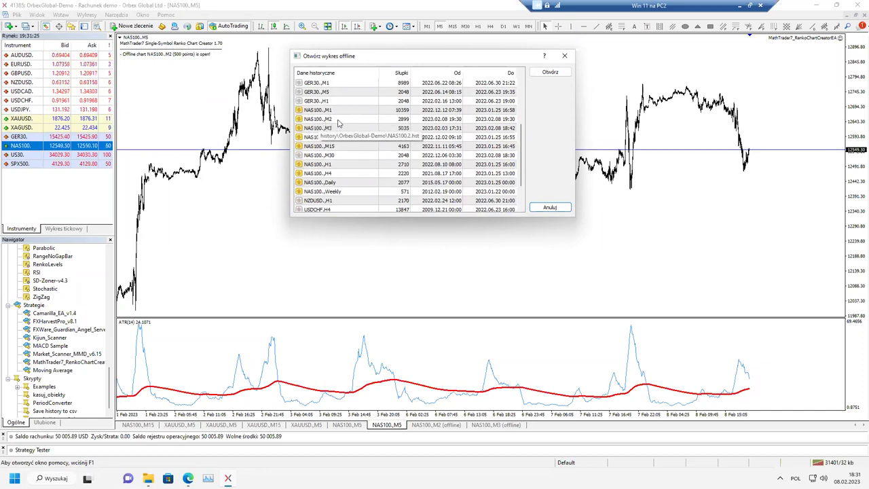
pyautogui.click(338, 120)
pyautogui.doubleClick(352, 124)
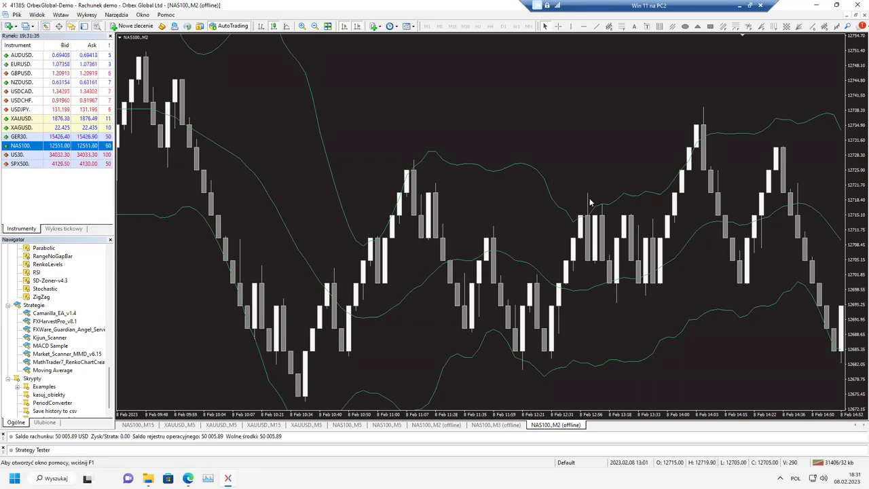
# Turn on auto scroll for the new offline chart and compress its price scale slightly
pyautogui.scroll(-5, 589, 201)
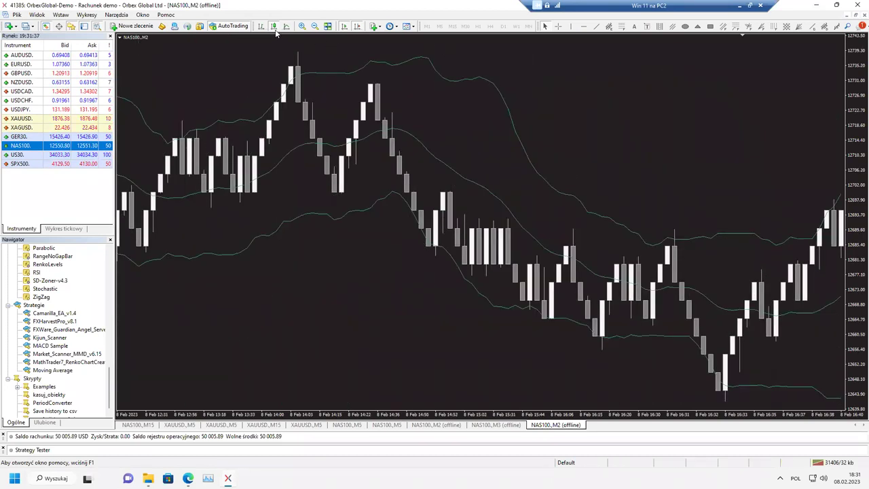
pyautogui.click(353, 27)
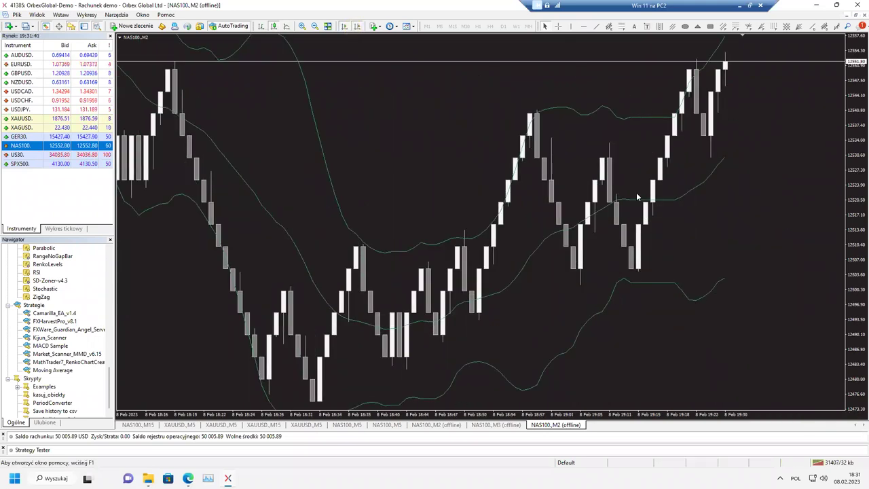
pyautogui.moveTo(852, 145); pyautogui.dragTo(850, 165)
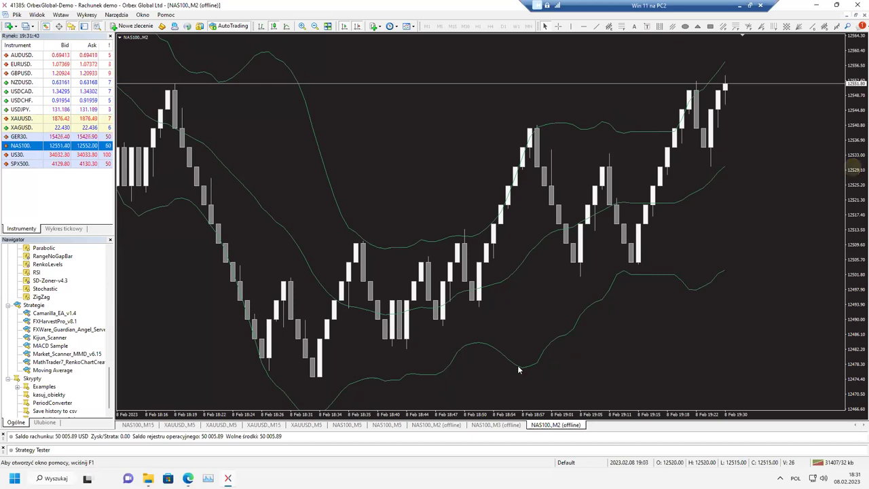
# Compare the new M2 offline chart with the existing M2 offline chart and the M5 source chart running the EA
pyautogui.click(441, 425)
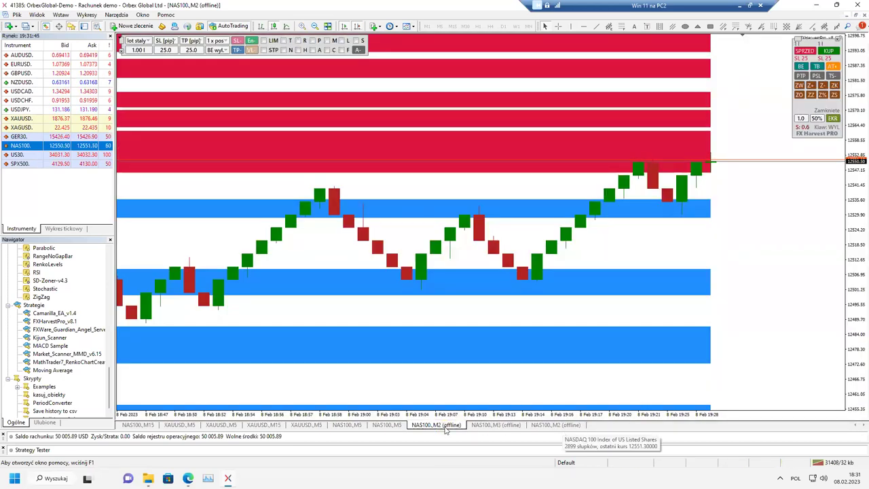
pyautogui.click(386, 425)
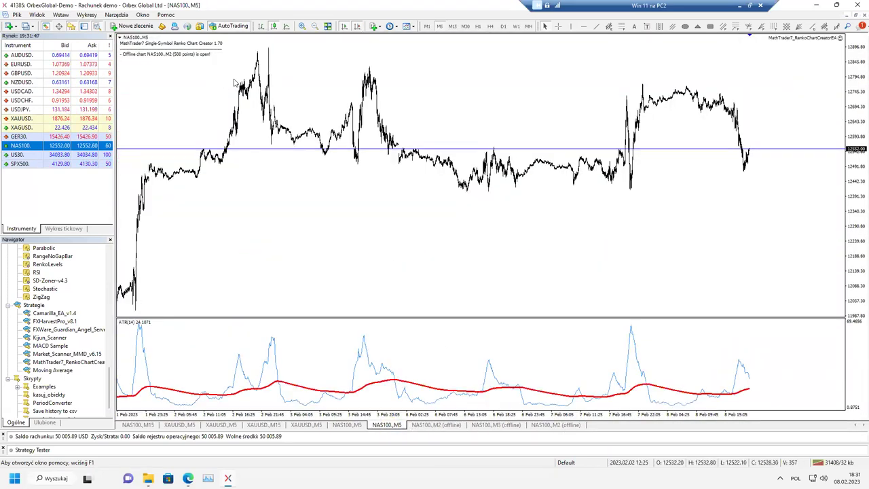
pyautogui.click(555, 425)
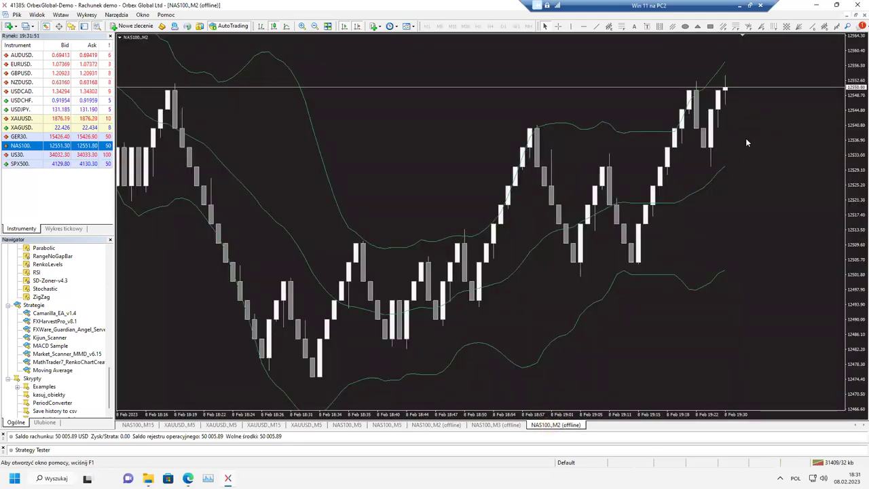
pyautogui.click(434, 425)
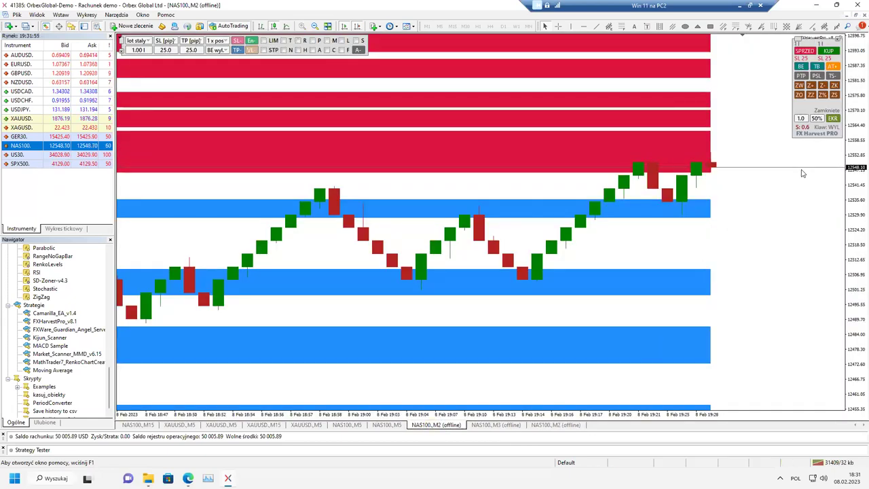
pyautogui.click(555, 425)
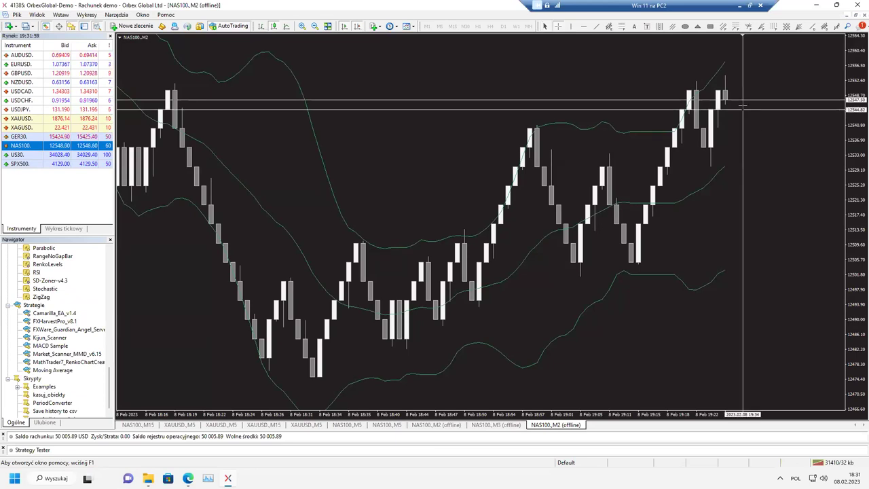
pyautogui.click(752, 154)
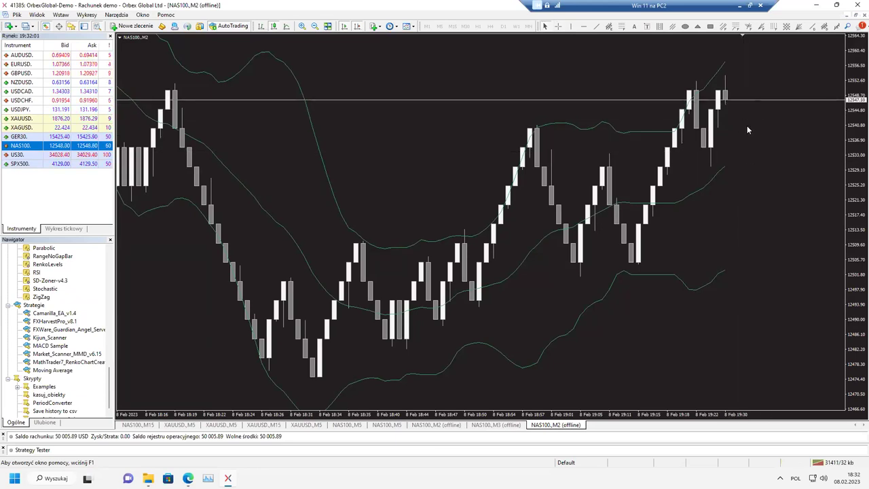
# Apply the Green+red template to the new NAS100 M2 offline chart and compress its price scale
pyautogui.rightClick(436, 133)
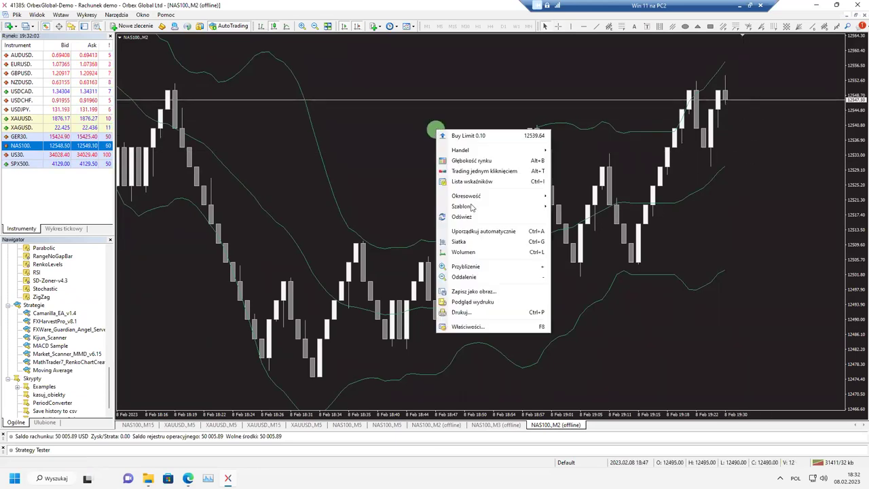
pyautogui.moveTo(475, 211)
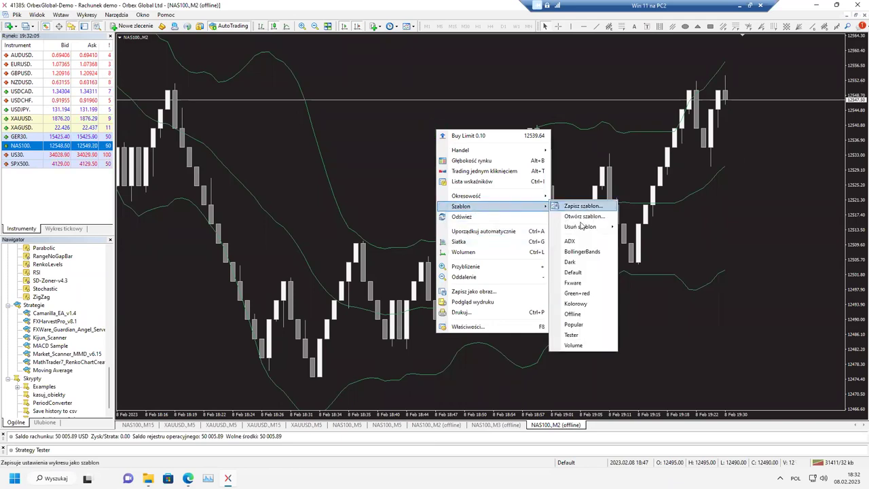
pyautogui.click(585, 294)
pyautogui.moveTo(855, 224); pyautogui.dragTo(853, 290)
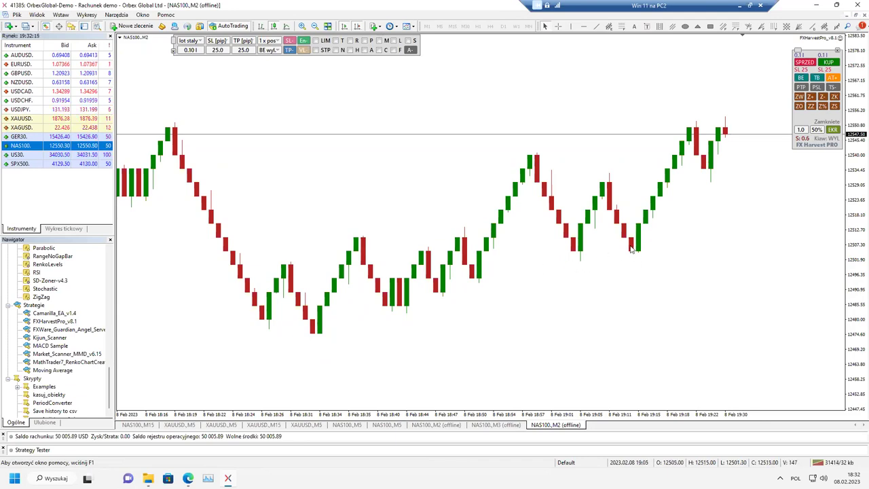
# Measure one green brick's height with the crosshair on the enlarged chart, and close this duplicate NAS100 M2 offline chart
pyautogui.press('+')
pyautogui.moveTo(857, 229); pyautogui.dragTo(830, 235)
pyautogui.middleClick(602, 208)
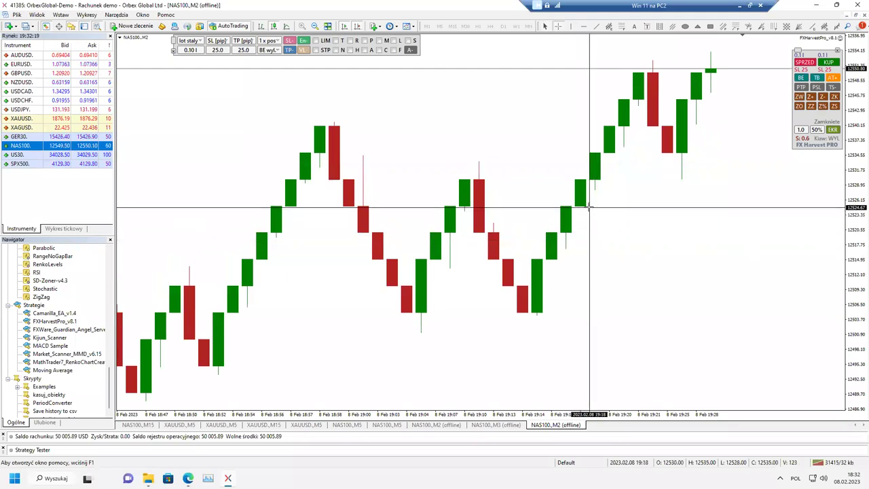
pyautogui.moveTo(588, 206); pyautogui.dragTo(582, 180)
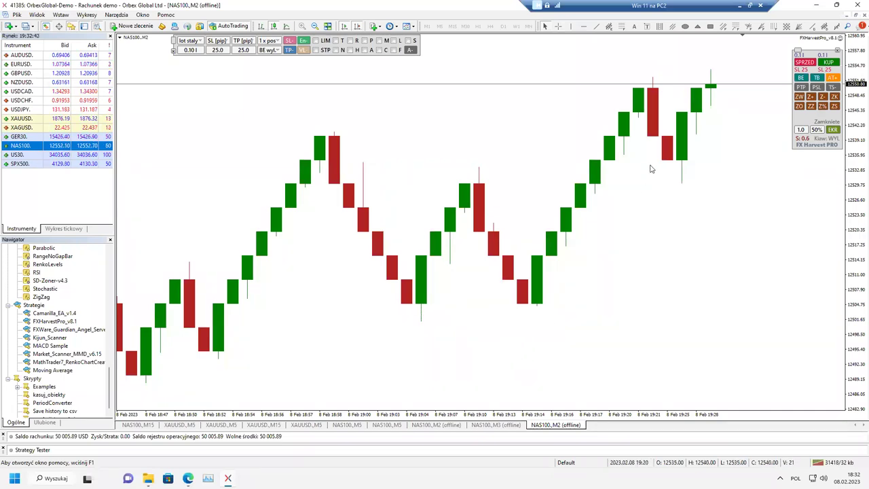
pyautogui.click(859, 18)
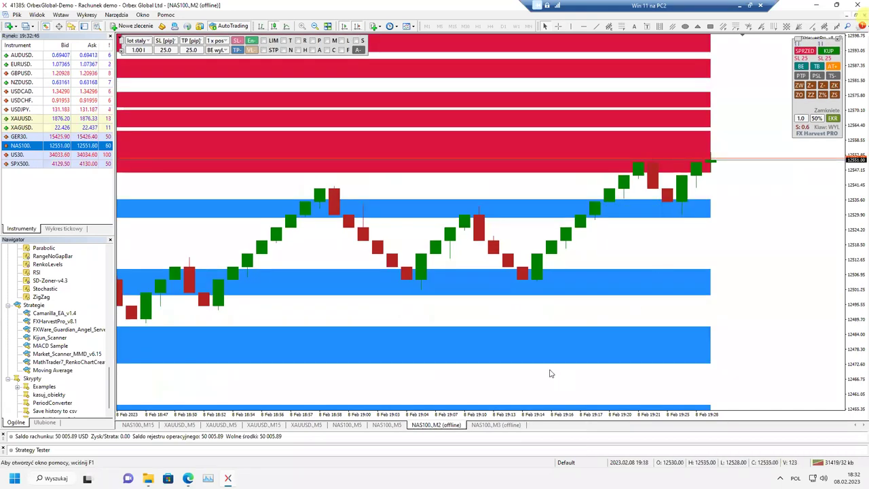
# Examine how the bricks react to the red and blue zones on the remaining NAS100 M2 offline chart
pyautogui.moveTo(857, 212); pyautogui.dragTo(845, 155)
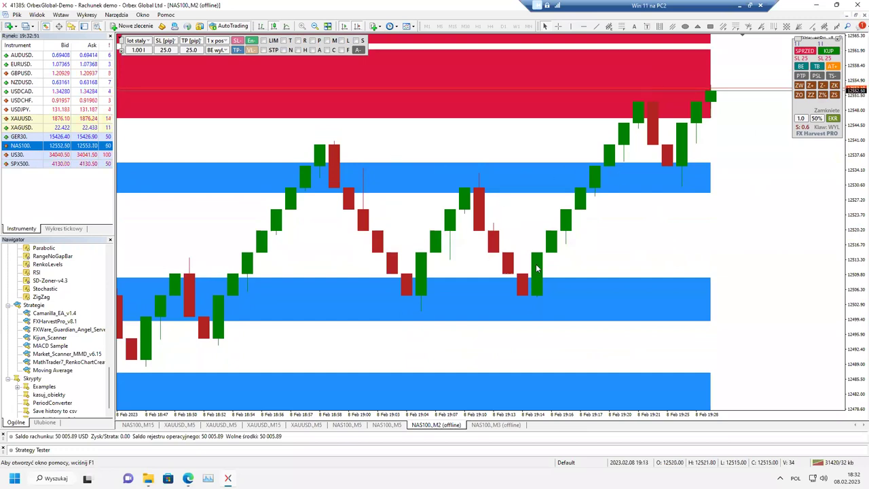
pyautogui.press('-')
pyautogui.press('-')
pyautogui.press('-')
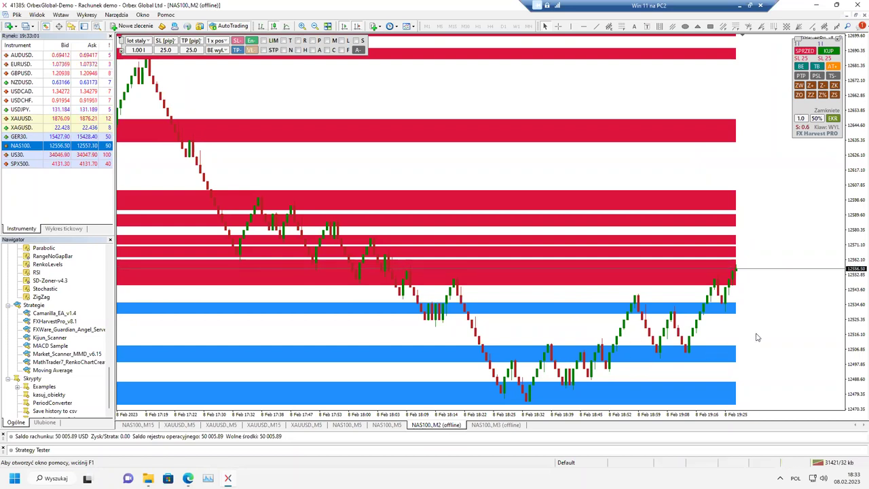
pyautogui.press('+')
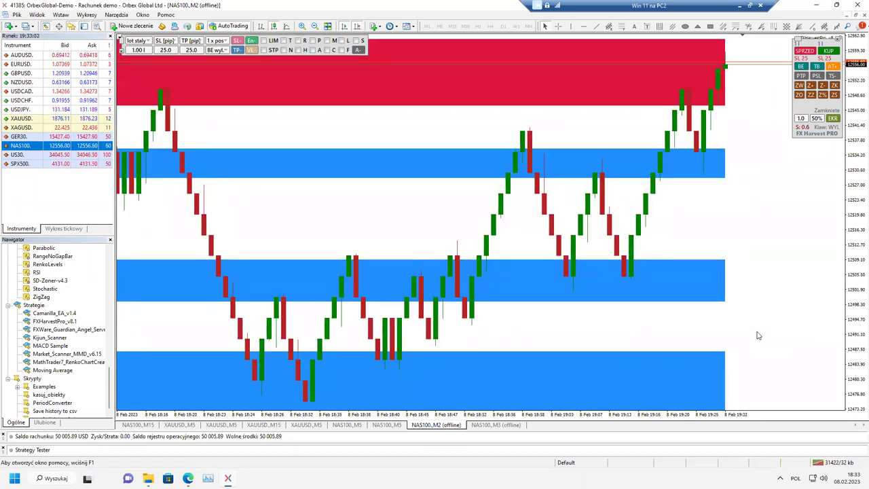
pyautogui.moveTo(848, 233); pyautogui.dragTo(842, 298)
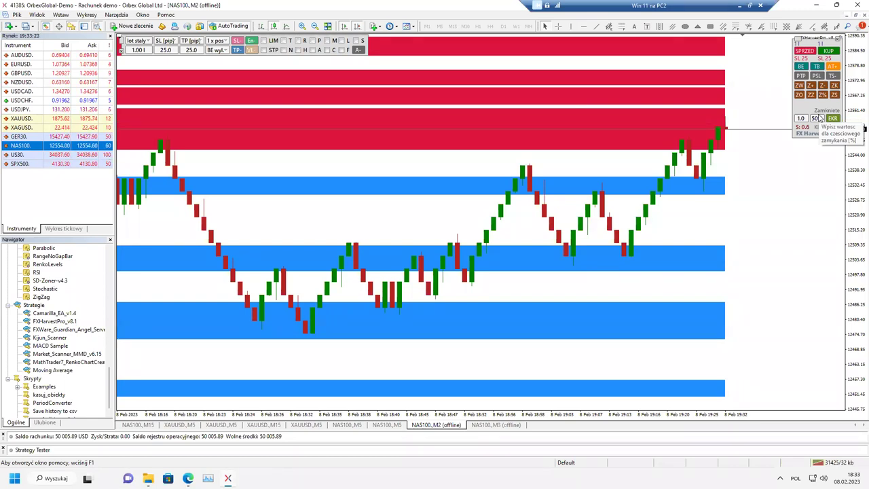
# Inspect the most recent bricks around the latest swing high and low with the crosshair
pyautogui.rightClick(691, 217)
pyautogui.click(675, 229)
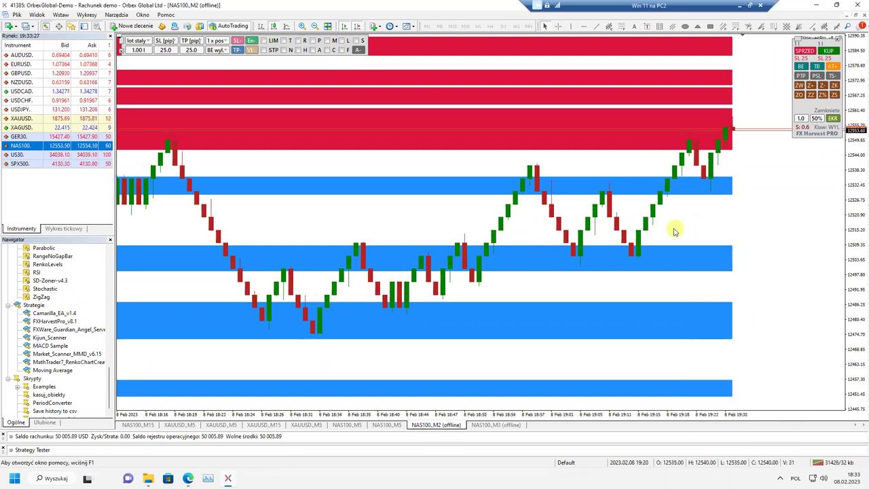
pyautogui.middleClick(495, 263)
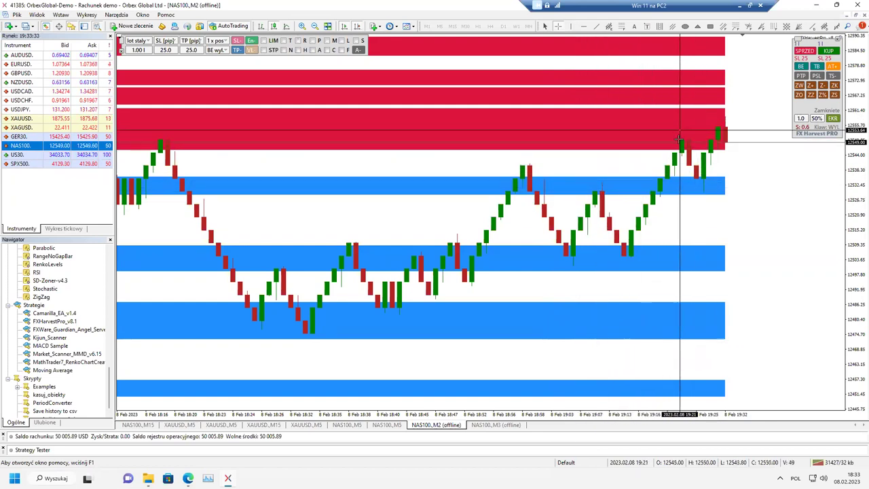
pyautogui.moveTo(700, 181)
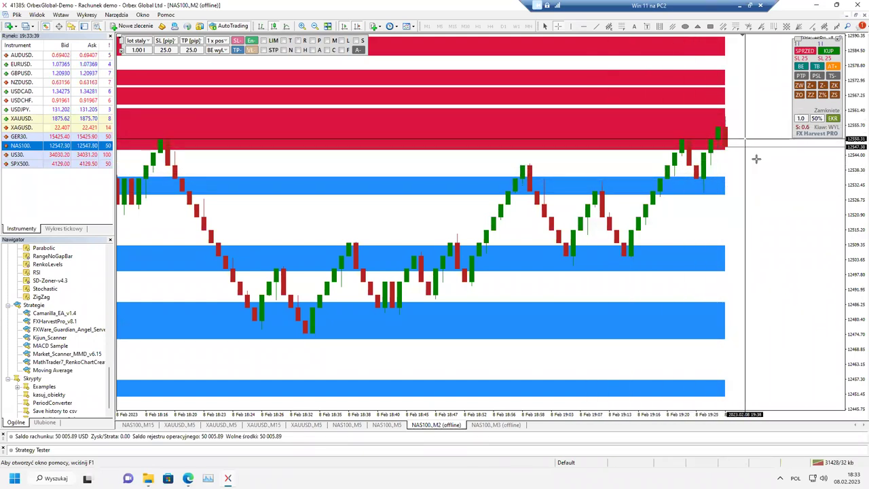
pyautogui.click(788, 198)
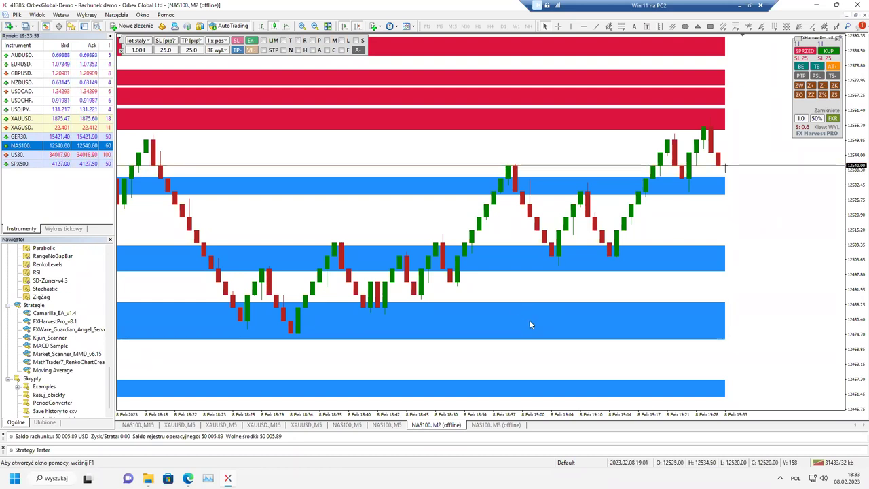
# Shrink the ATR pane of the NAS100 M5 chart slightly and add the RangeNoGapBar custom indicator to the chart
pyautogui.click(387, 425)
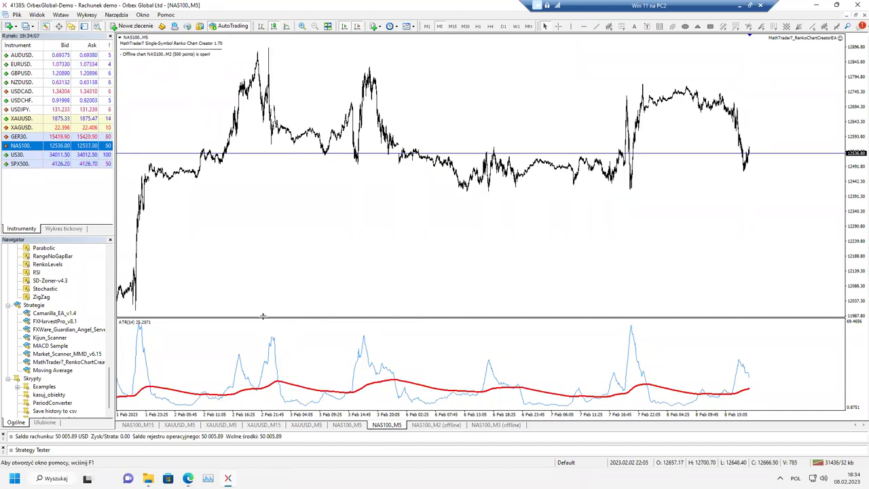
pyautogui.moveTo(265, 322); pyautogui.dragTo(260, 334)
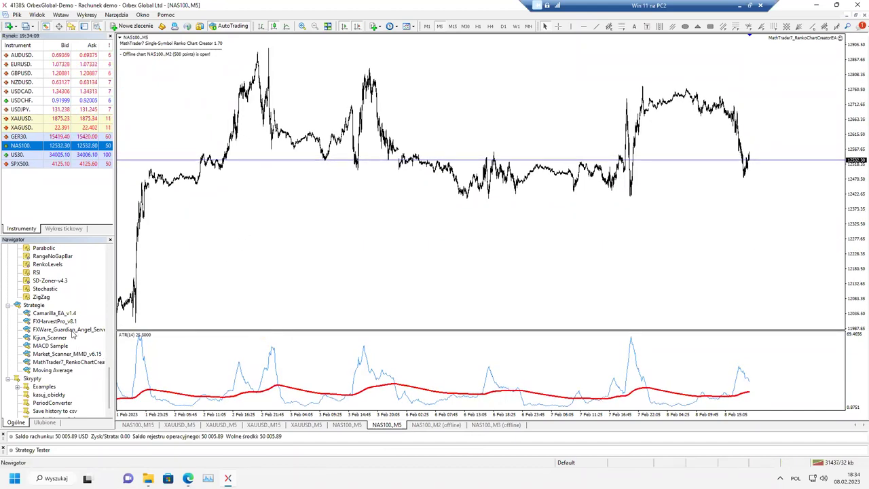
pyautogui.scroll(2, 64, 345)
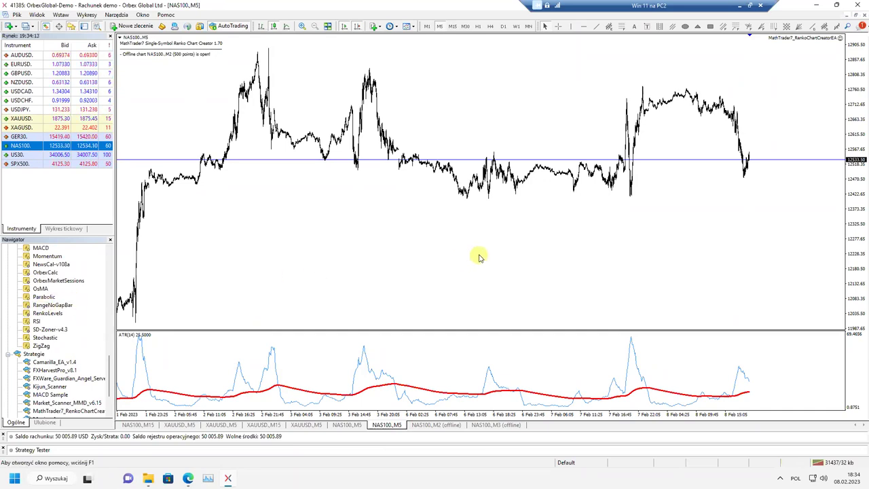
pyautogui.moveTo(479, 257); pyautogui.dragTo(479, 256)
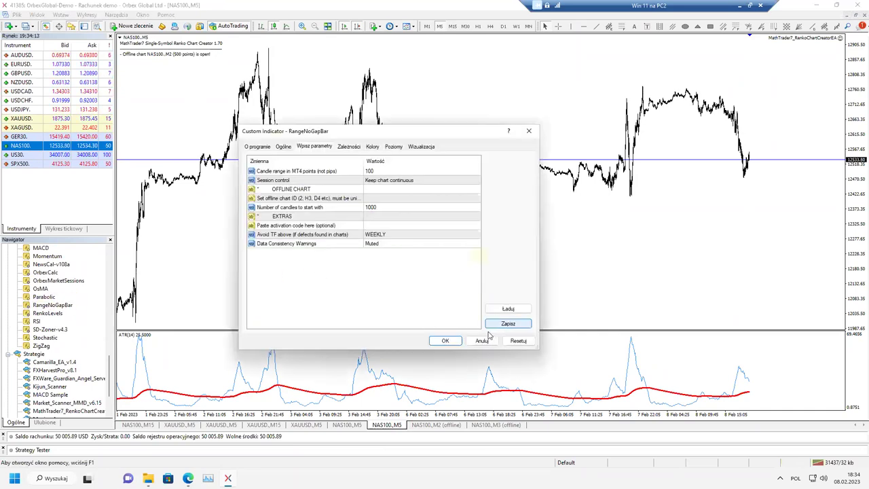
# Review the RangeNoGapBar description and general settings, and set the candle range to 1000 MT4 points
pyautogui.click(257, 147)
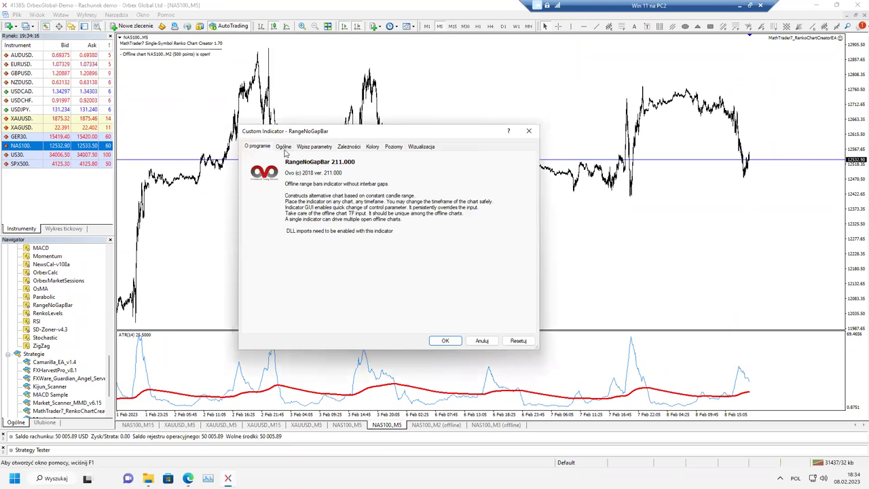
pyautogui.click(284, 147)
pyautogui.click(315, 147)
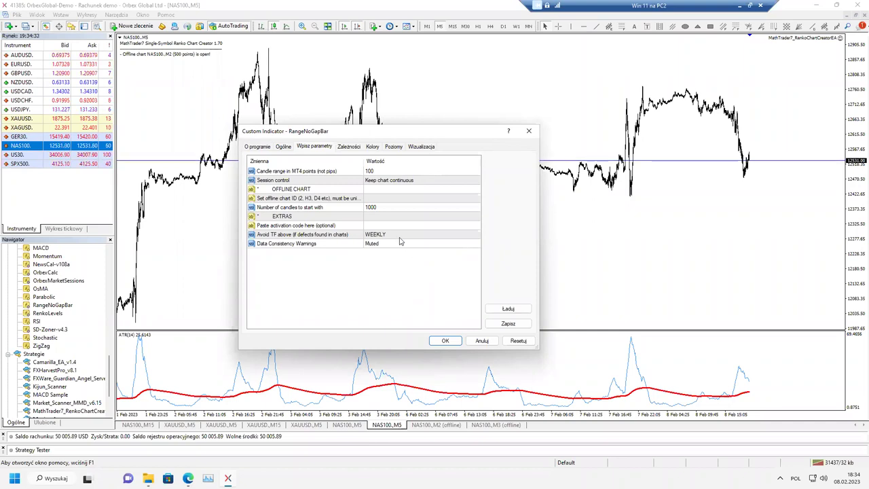
pyautogui.doubleClick(387, 171)
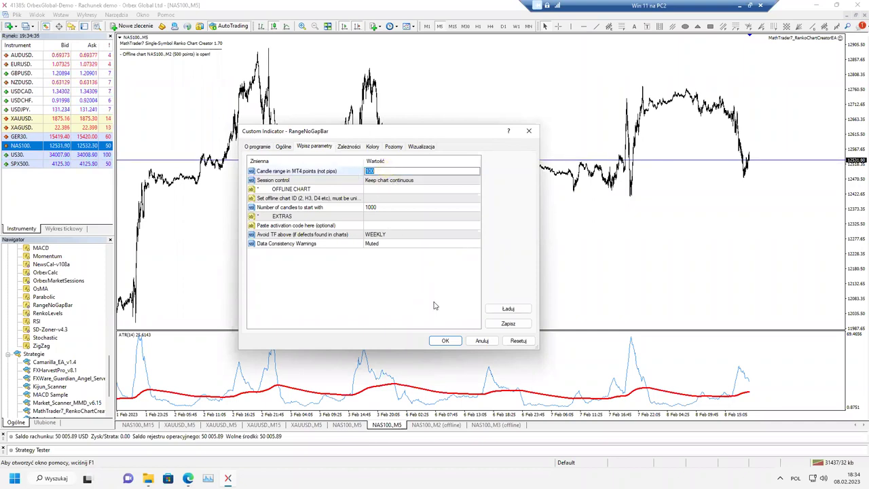
pyautogui.press('End')
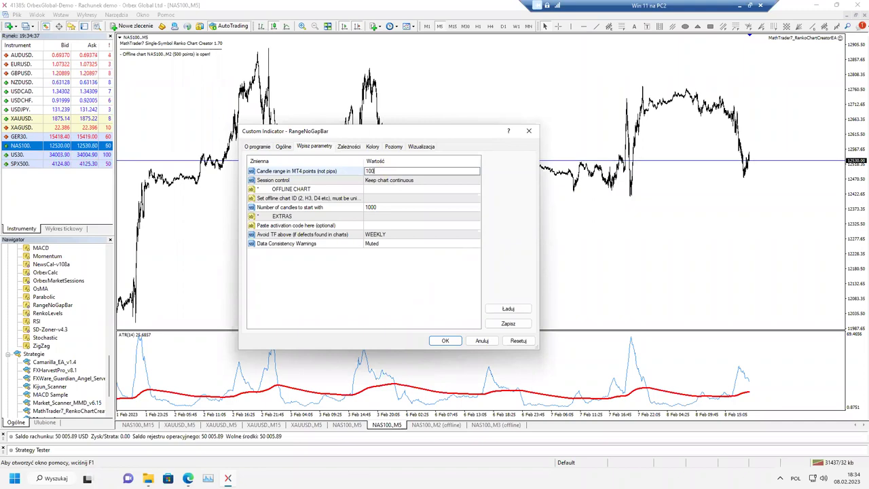
pyautogui.click(436, 303)
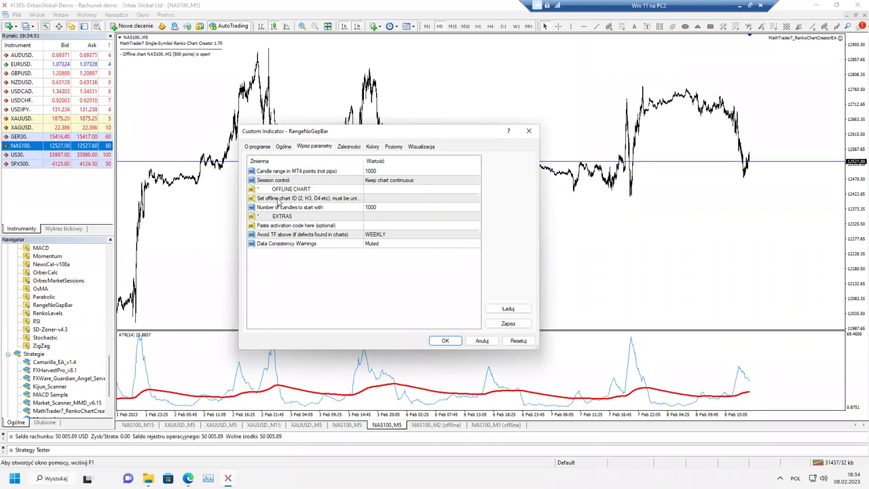
# Set the offline chart ID to 3 and the number of starting candles to 5000, and apply the indicator to the NAS100 M5 chart
pyautogui.click(375, 199)
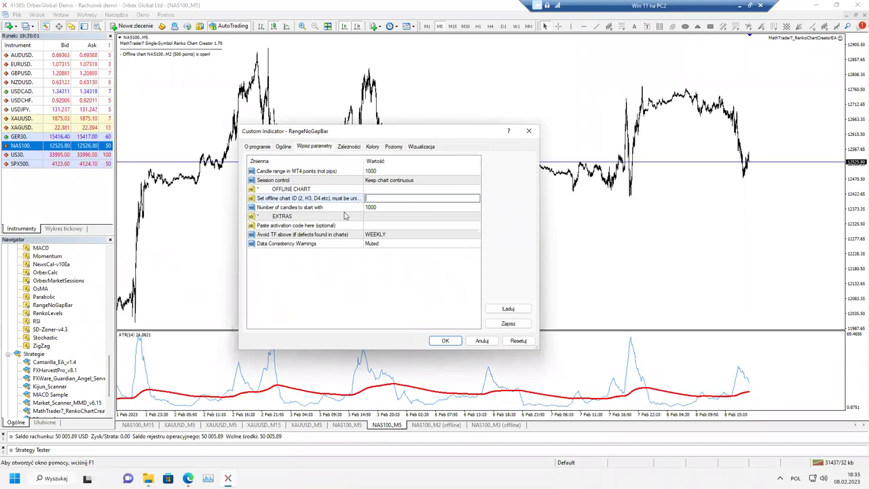
pyautogui.write('3')
pyautogui.click(373, 259)
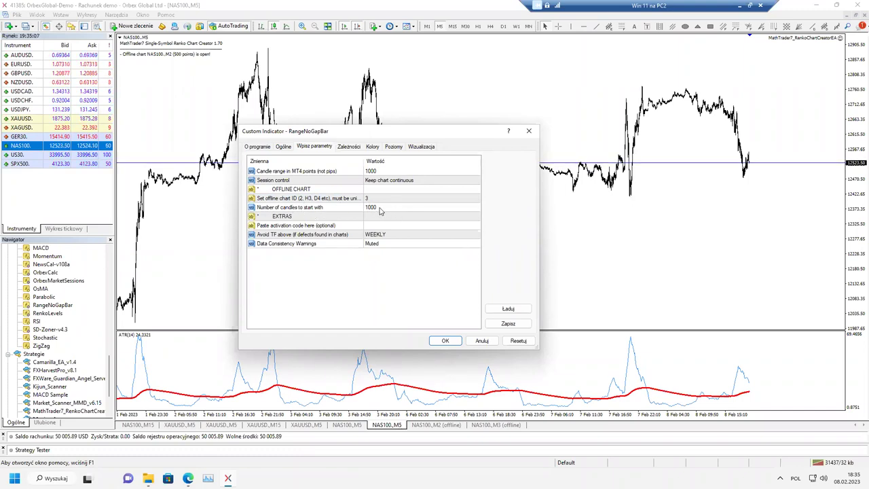
pyautogui.doubleClick(380, 208)
pyautogui.write('5000')
pyautogui.click(400, 271)
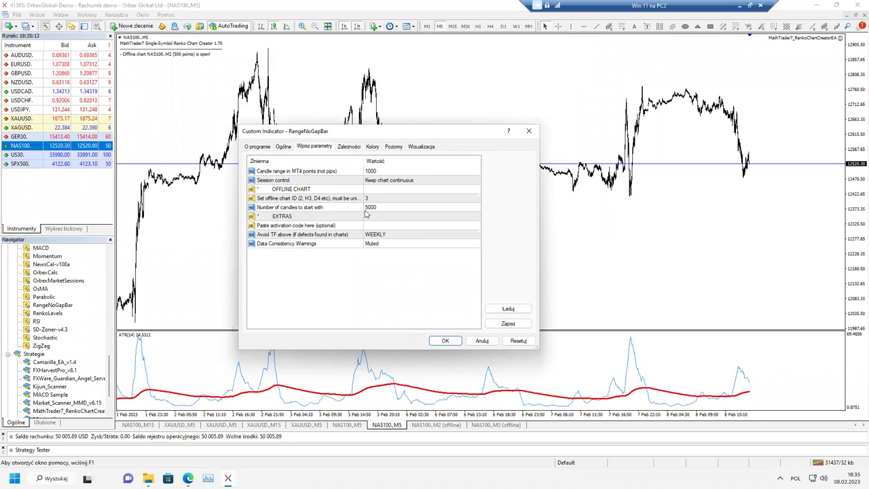
pyautogui.click(444, 341)
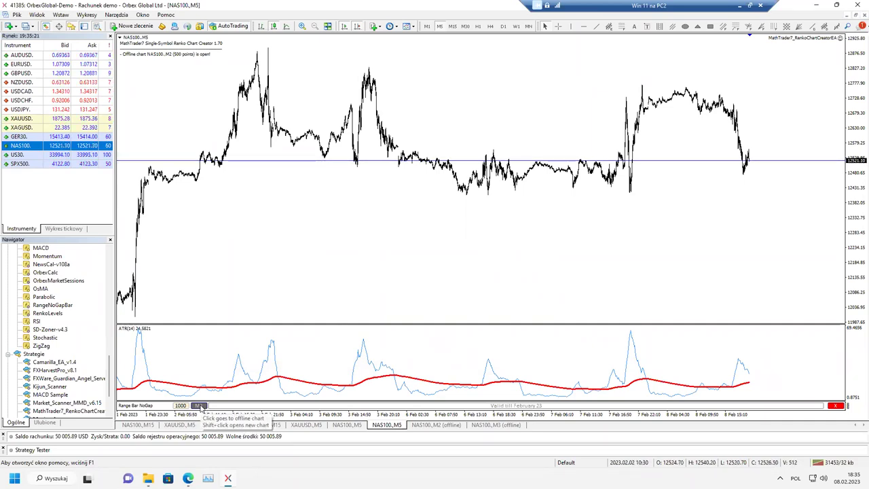
# Go to the indicator's NAS100 M3 offline chart, compress its price scale, enlarge the bars, and measure two of them with the crosshair
pyautogui.click(198, 405)
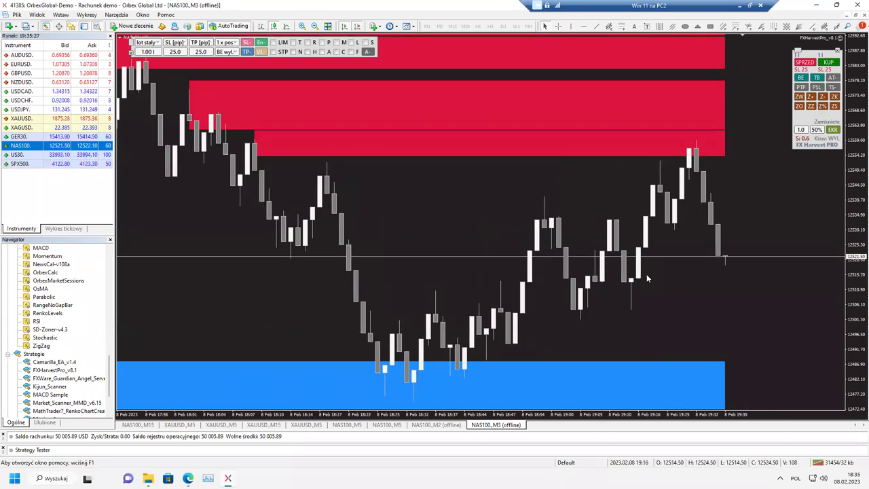
pyautogui.moveTo(856, 218); pyautogui.dragTo(727, 294)
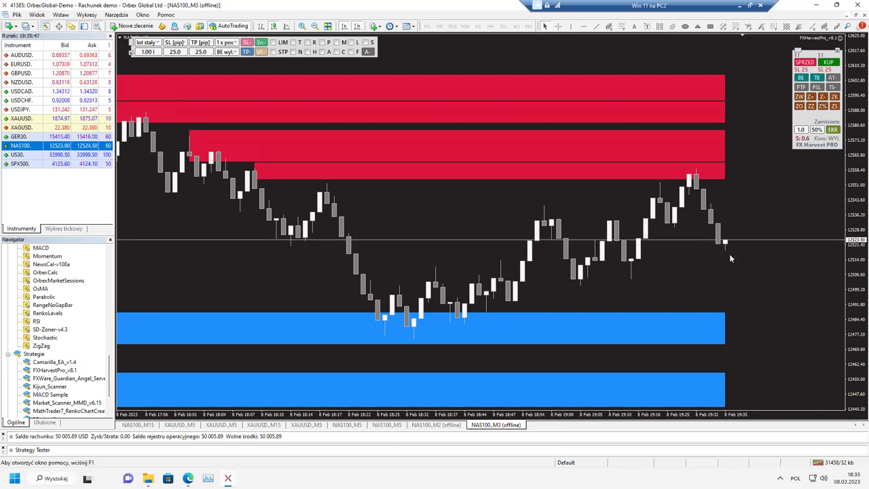
pyautogui.click(692, 266)
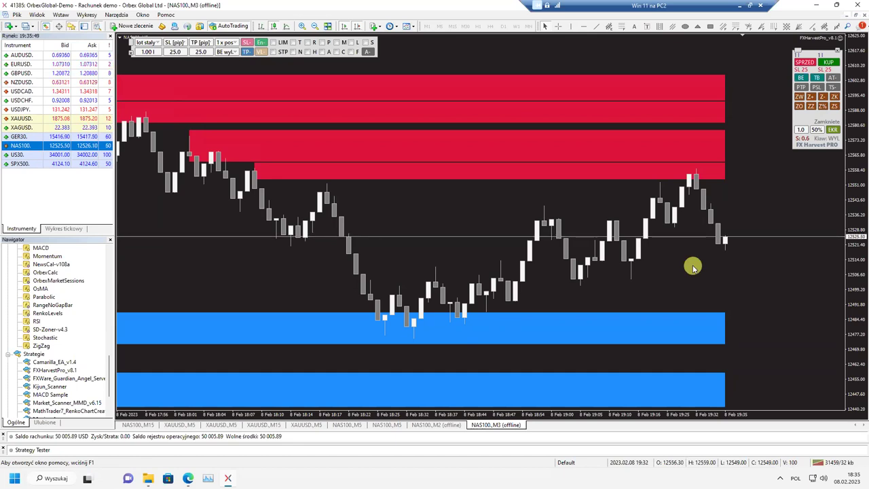
pyautogui.press('+')
pyautogui.middleClick(540, 252)
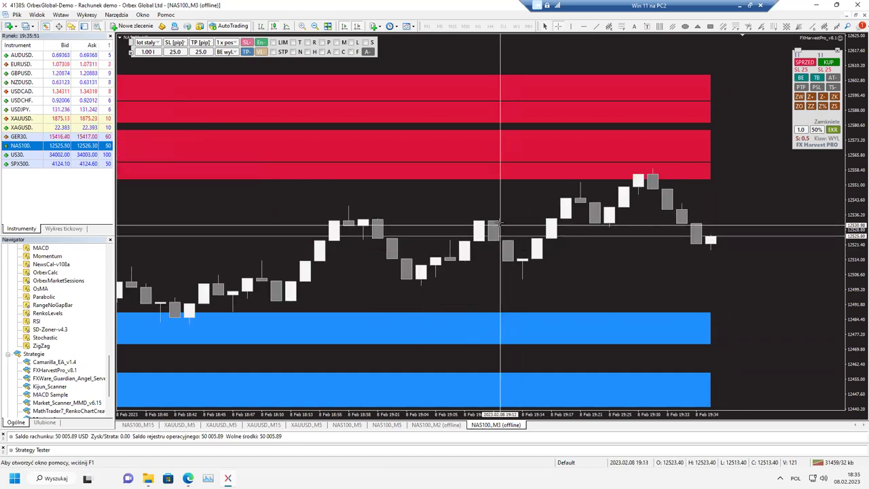
pyautogui.moveTo(501, 221); pyautogui.dragTo(491, 240)
pyautogui.moveTo(586, 183); pyautogui.dragTo(581, 202)
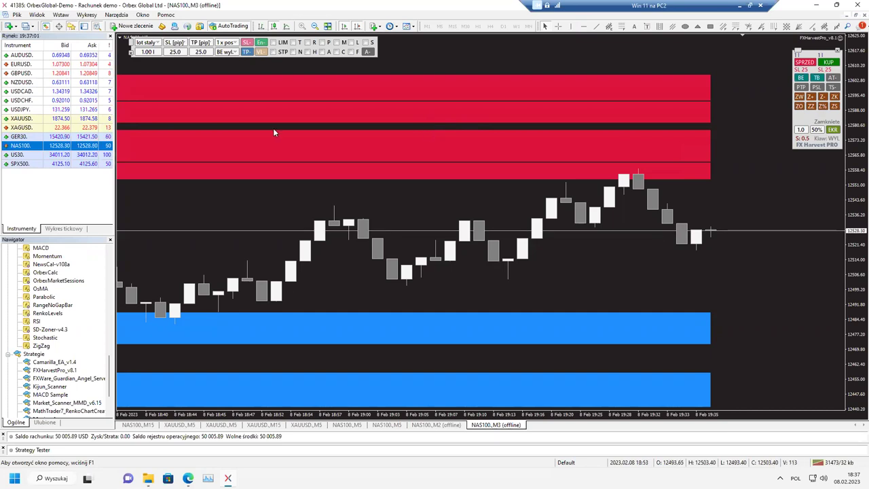
# Open a second NAS100 M3 chart from the offline history list, and close this duplicate
pyautogui.click(16, 15)
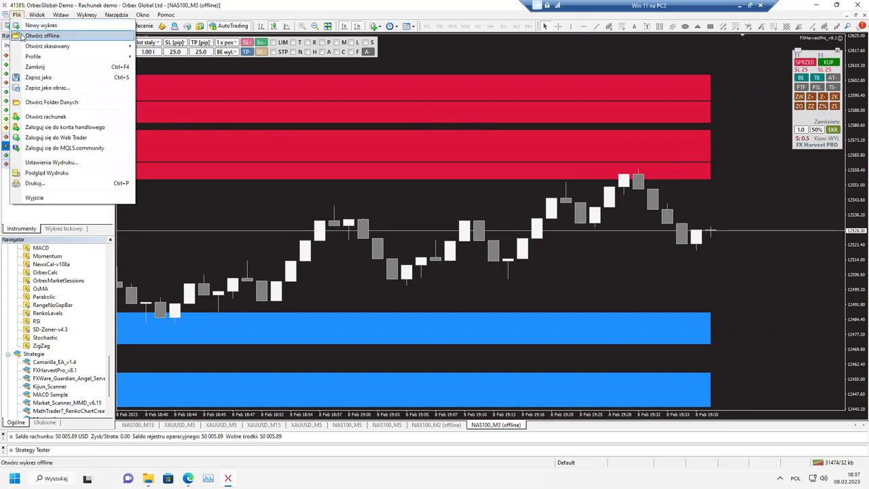
pyautogui.click(23, 36)
pyautogui.scroll(-3, 418, 183)
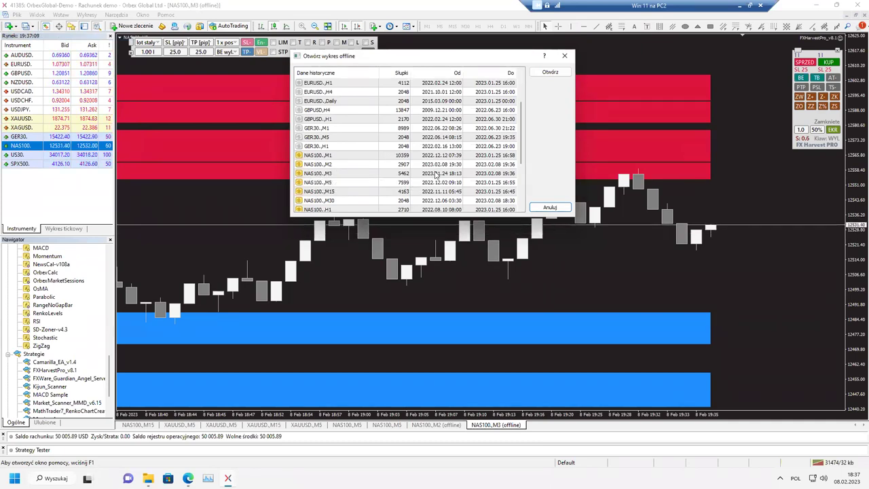
pyautogui.doubleClick(321, 175)
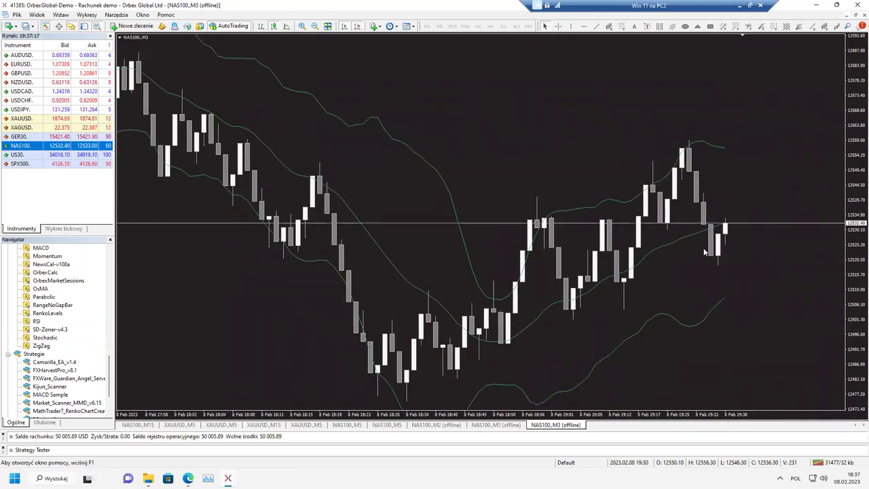
pyautogui.click(857, 15)
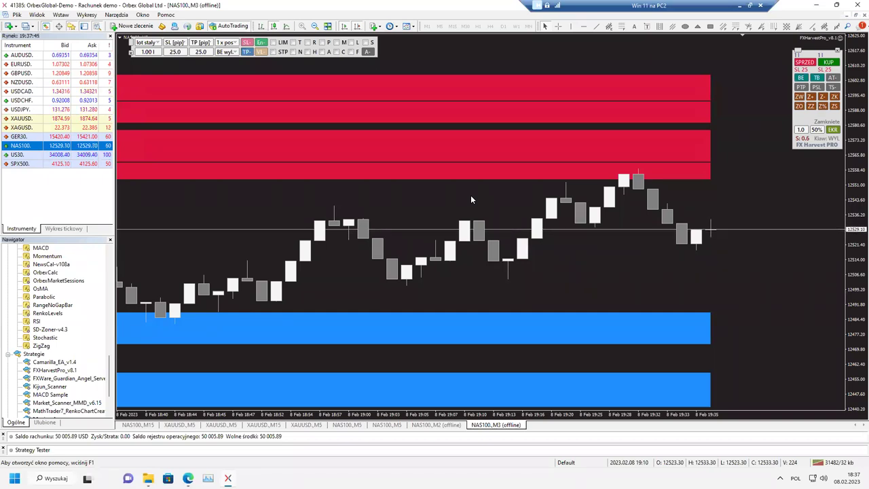
# Restore the chart windows from the NAS100 M5 chart to compare the M2 and M3 offline charts side by side, with smaller M3 bars
pyautogui.click(388, 425)
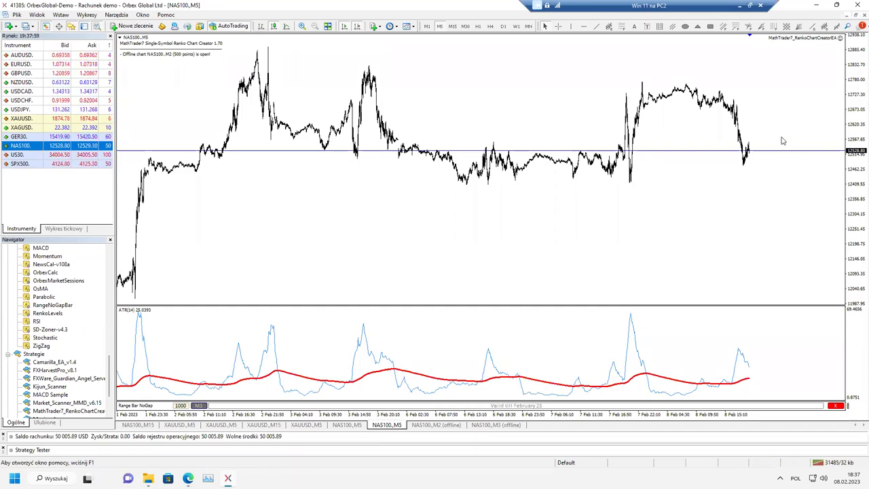
pyautogui.click(847, 15)
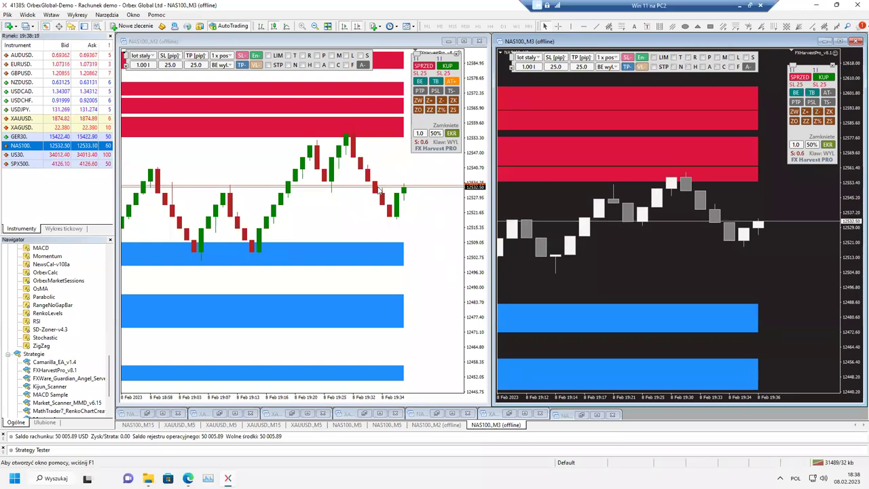
pyautogui.click(662, 276)
pyautogui.press('-')
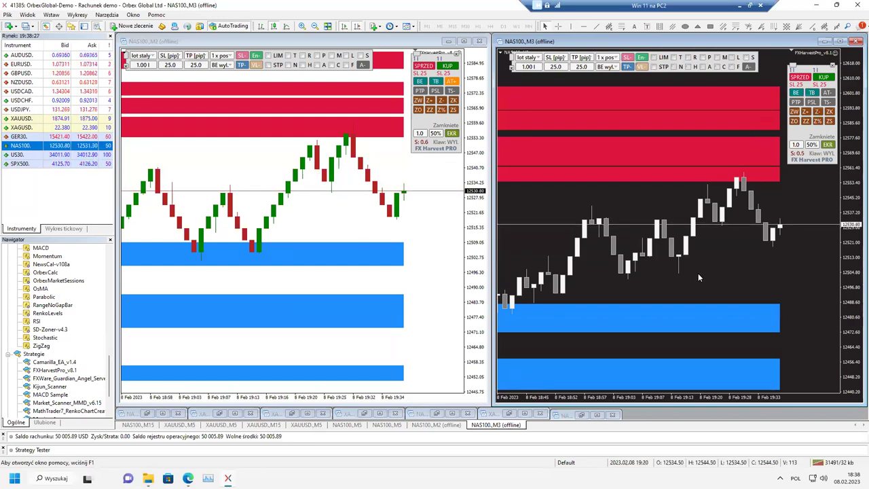
# Inspect the latest swing bars on the NAS100 M2 Renko and M3 range bar charts with the crosshair
pyautogui.middleClick(356, 133)
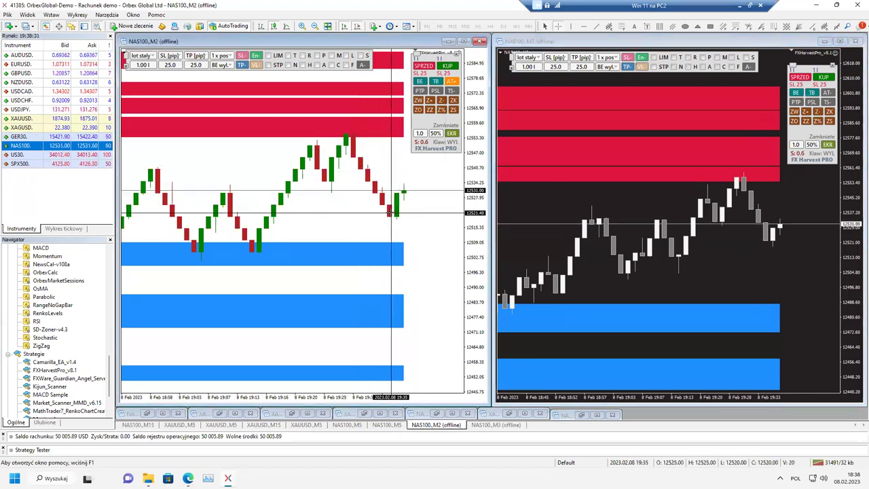
pyautogui.middleClick(728, 272)
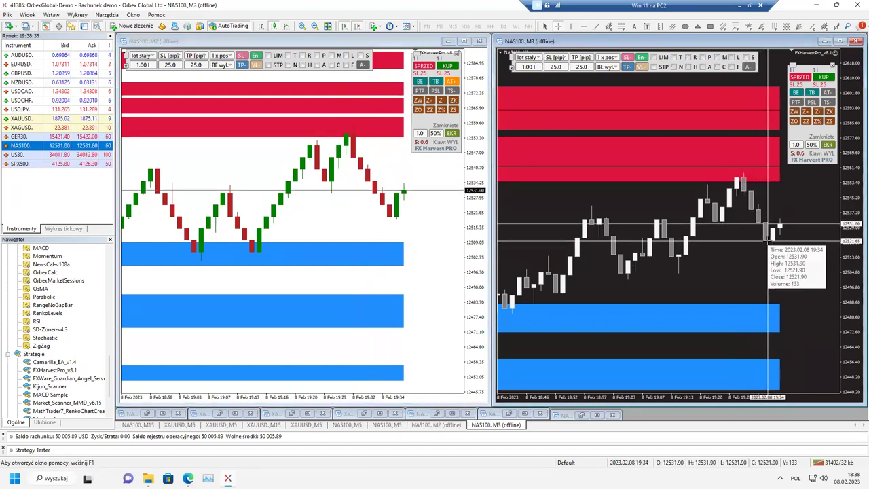
pyautogui.middleClick(771, 232)
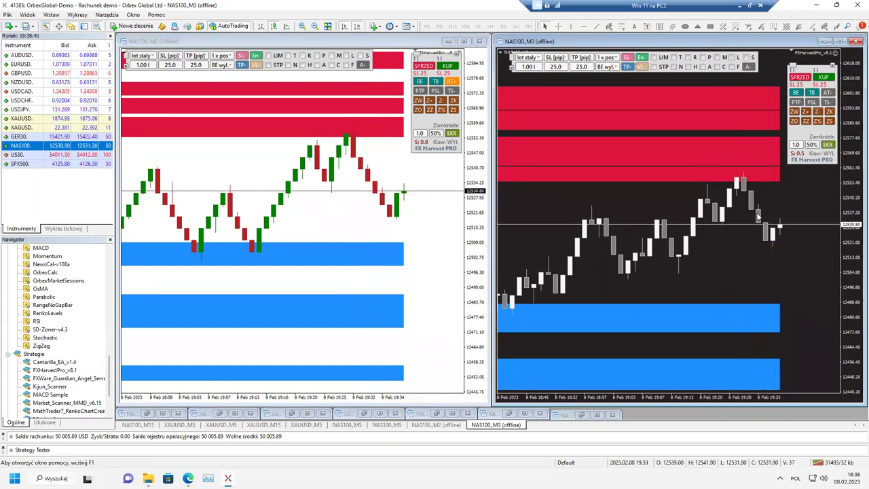
pyautogui.middleClick(407, 190)
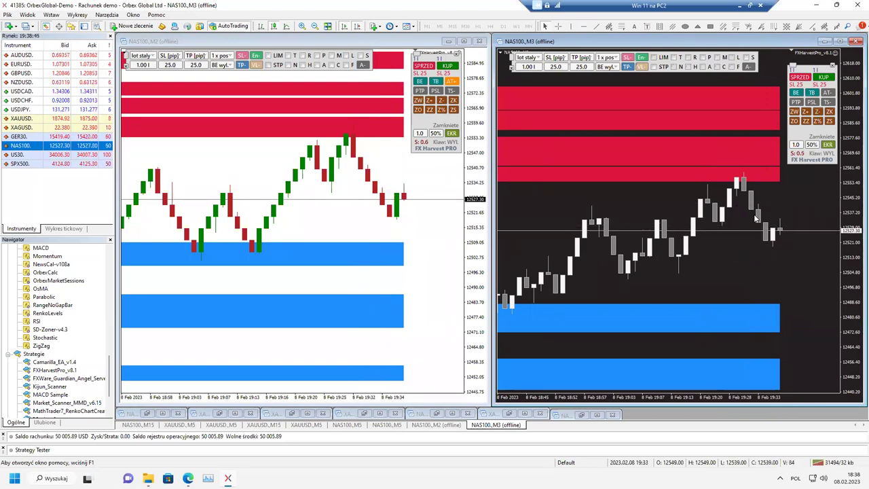
# Edit the RangeNoGapBar indicator on the NAS100 M5 chart and set its candle range to 500 MT4 points
pyautogui.click(381, 425)
pyautogui.rightClick(372, 193)
pyautogui.click(426, 256)
pyautogui.doubleClick(416, 129)
pyautogui.doubleClick(388, 171)
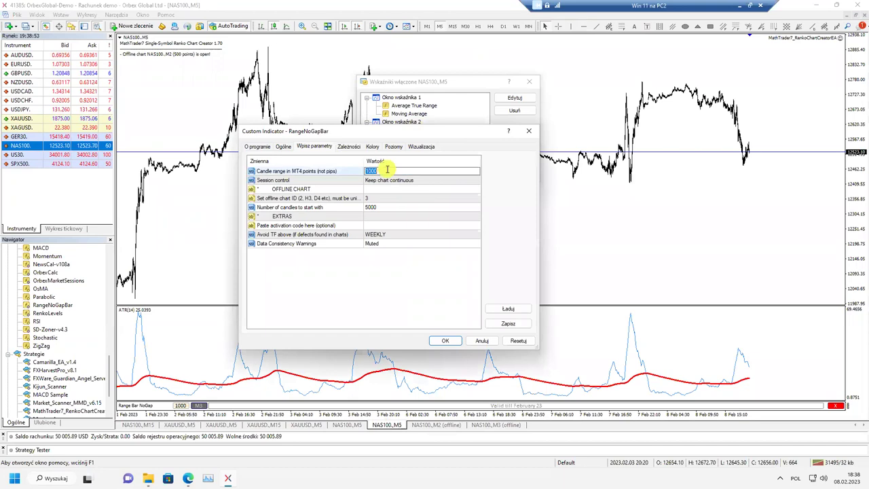
pyautogui.click(395, 243)
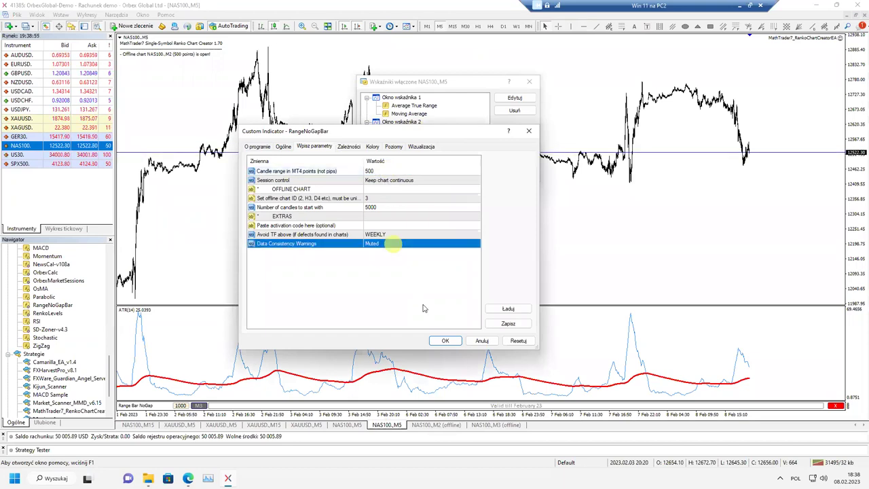
pyautogui.click(435, 341)
pyautogui.click(516, 174)
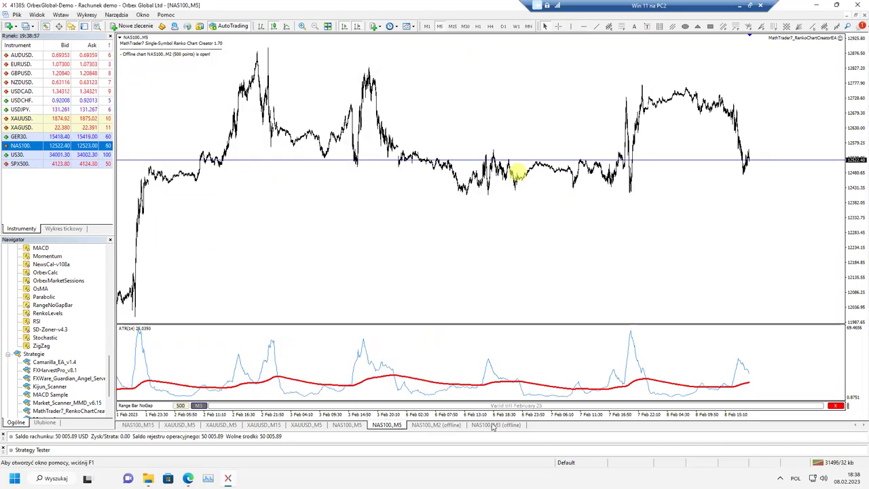
# Return to the side-by-side offline charts and compare the recent Renko bricks with the range bars around the zones, using the crosshair
pyautogui.hotkey('alt', 'r')
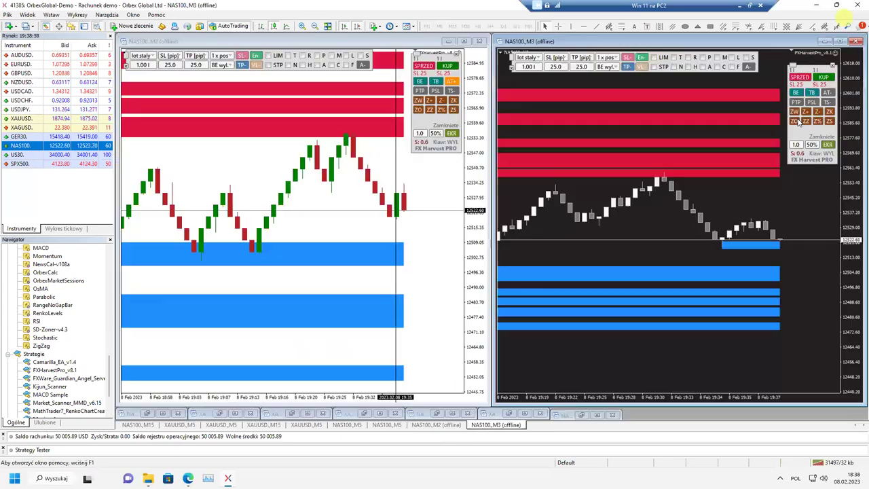
pyautogui.middleClick(665, 231)
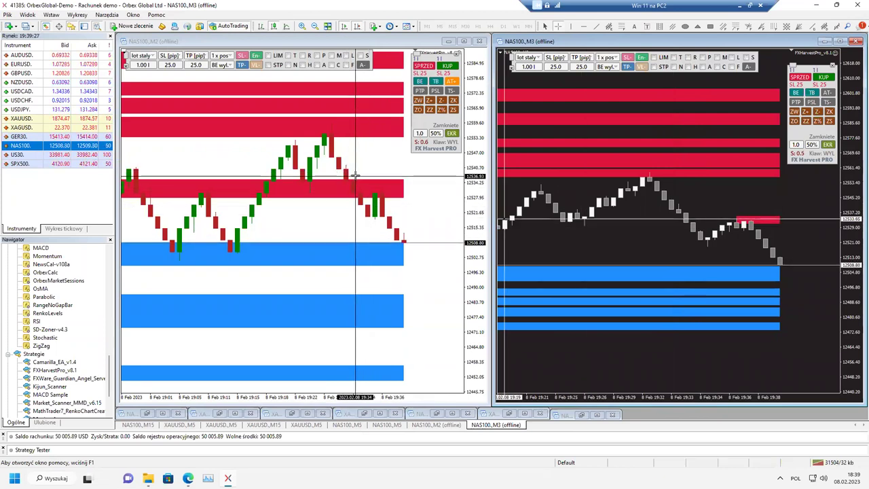
pyautogui.click(670, 227)
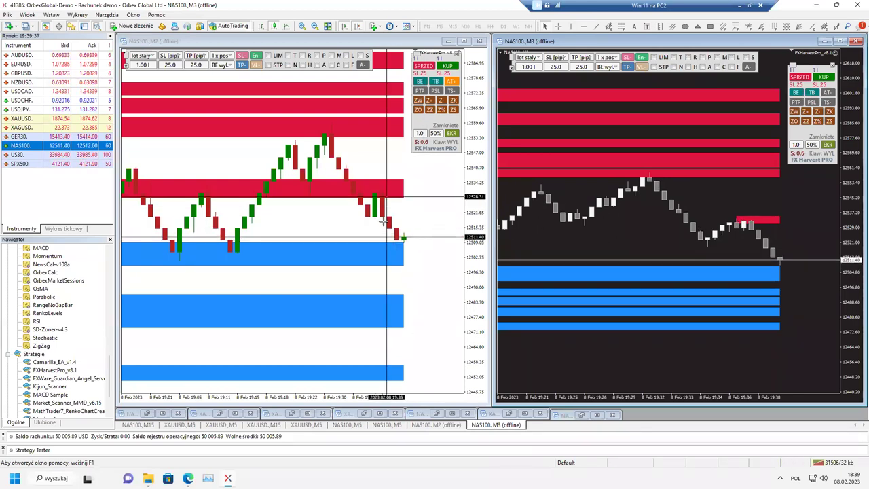
pyautogui.click(417, 199)
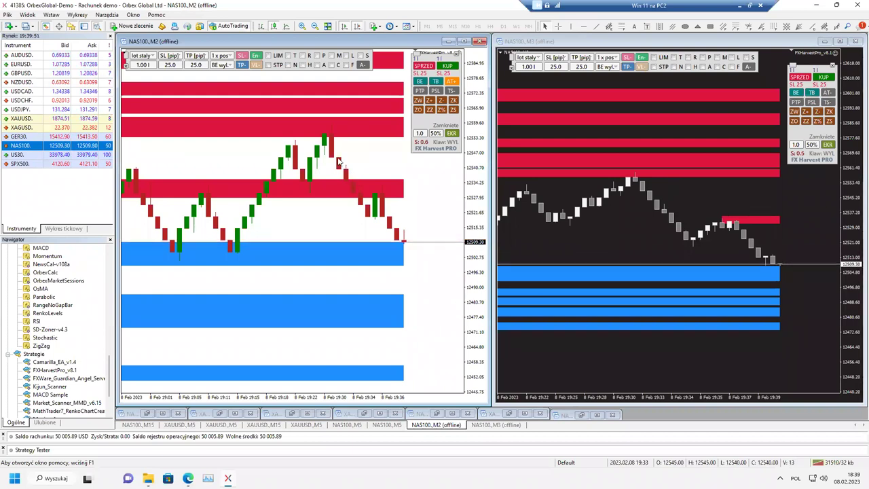
pyautogui.middleClick(644, 203)
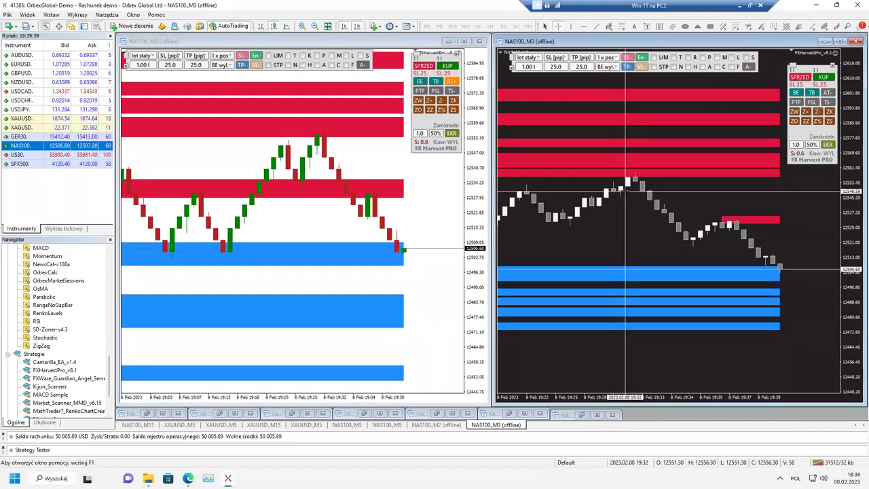
pyautogui.middleClick(320, 216)
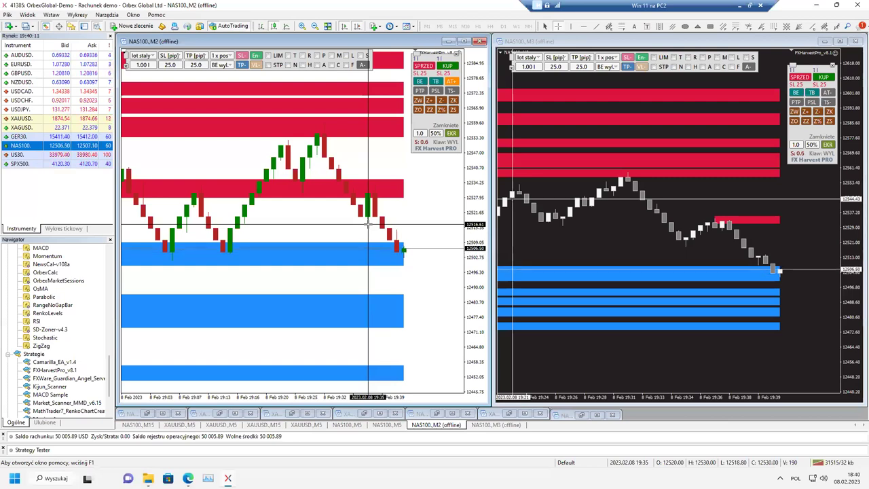
pyautogui.click(321, 223)
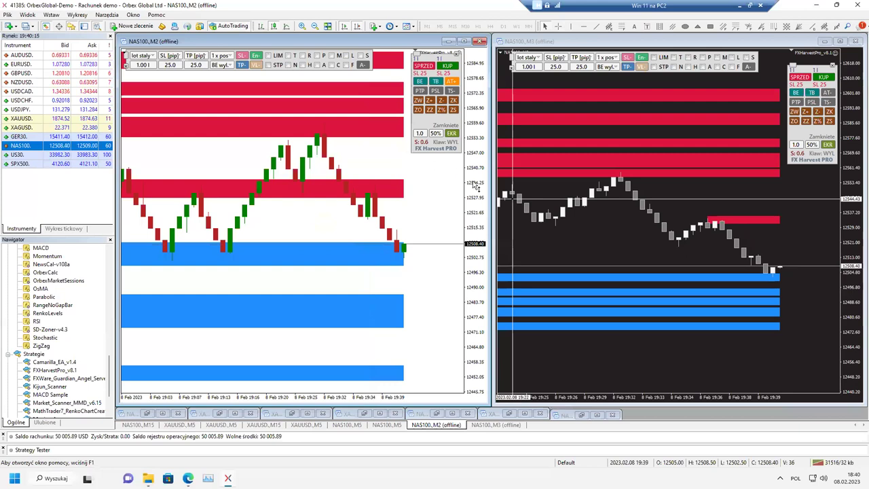
# Switch to the full-screen view and tile the NAS100 M2 and M3 offline charts to fill the workspace
pyautogui.click(593, 256)
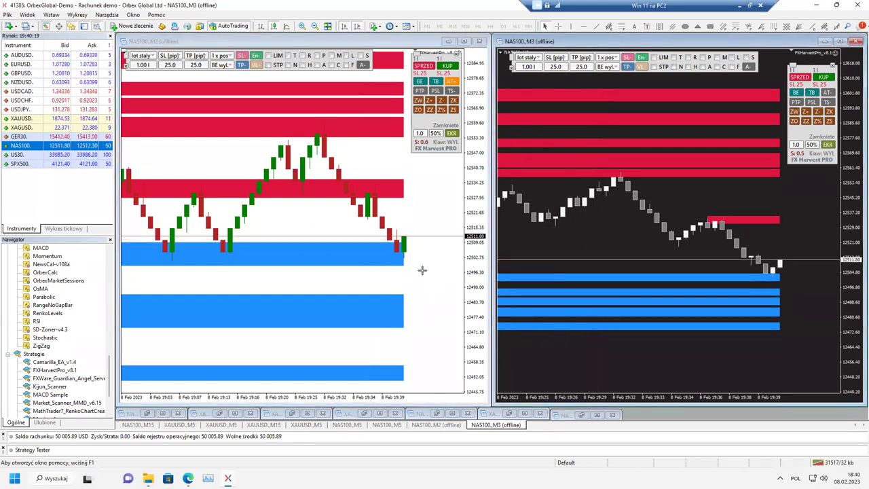
pyautogui.click(416, 249)
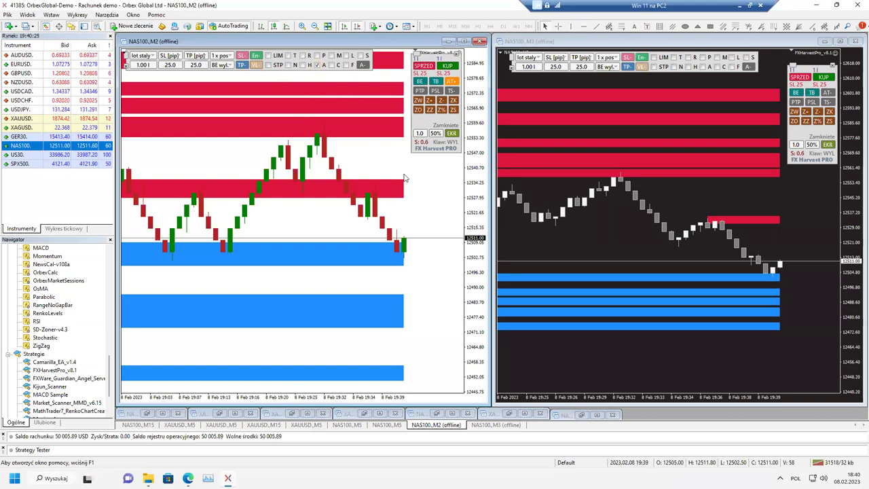
pyautogui.press('F11')
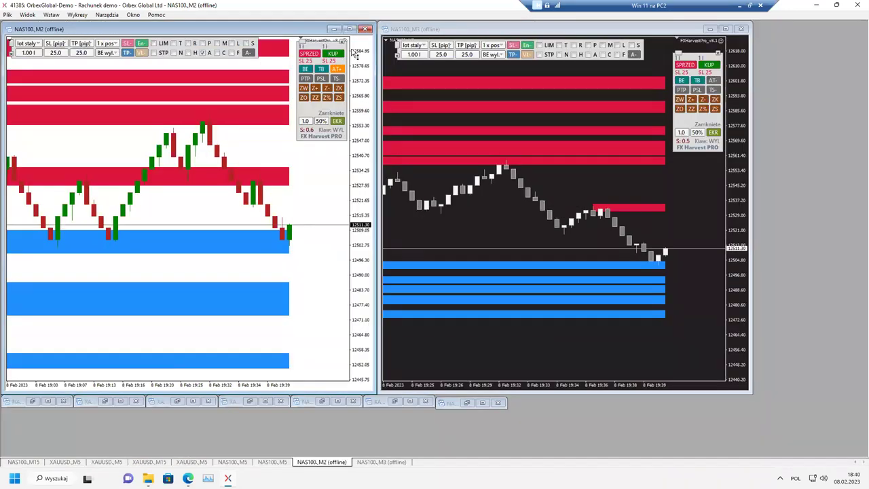
pyautogui.click(134, 15)
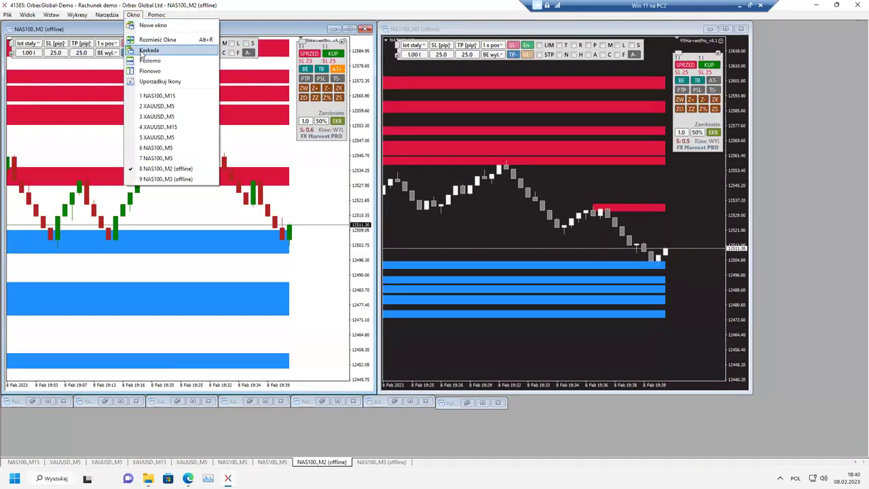
pyautogui.click(143, 52)
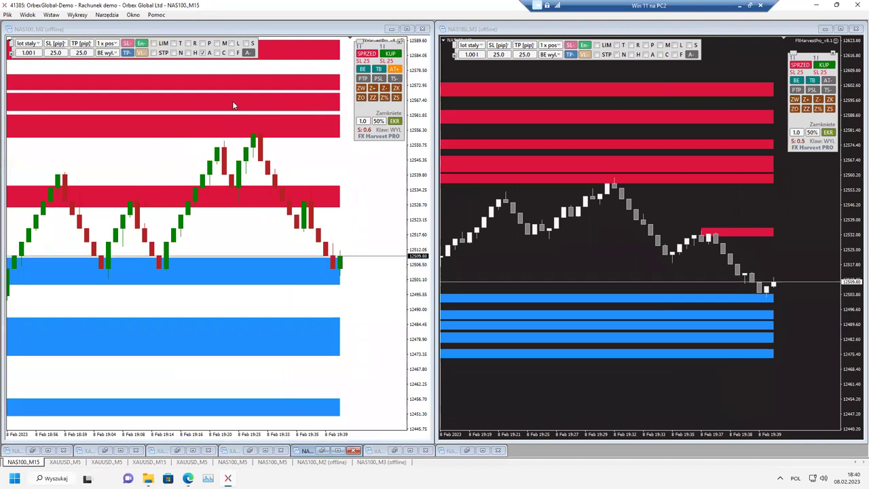
# Try to open the automation (A) settings of FXHarvestPro on the M2 offline chart, reconfirming its inputs and enlarging the chart
pyautogui.click(201, 54)
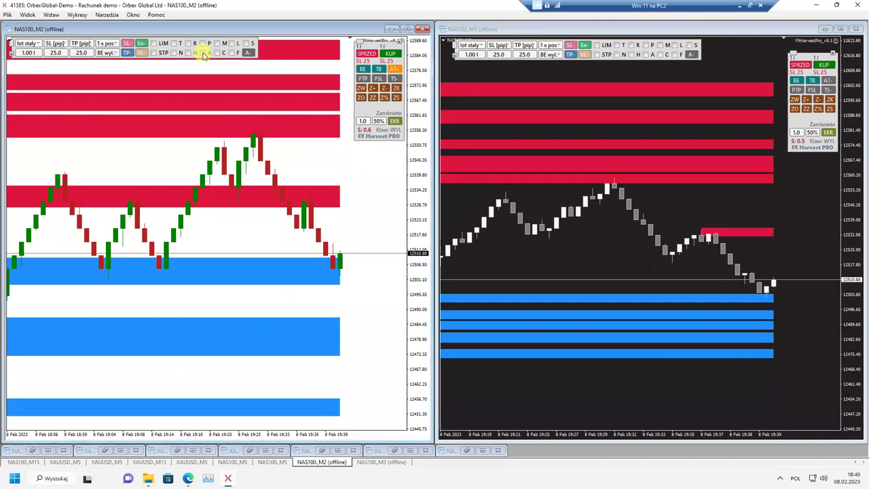
pyautogui.click(359, 190)
pyautogui.press('F7')
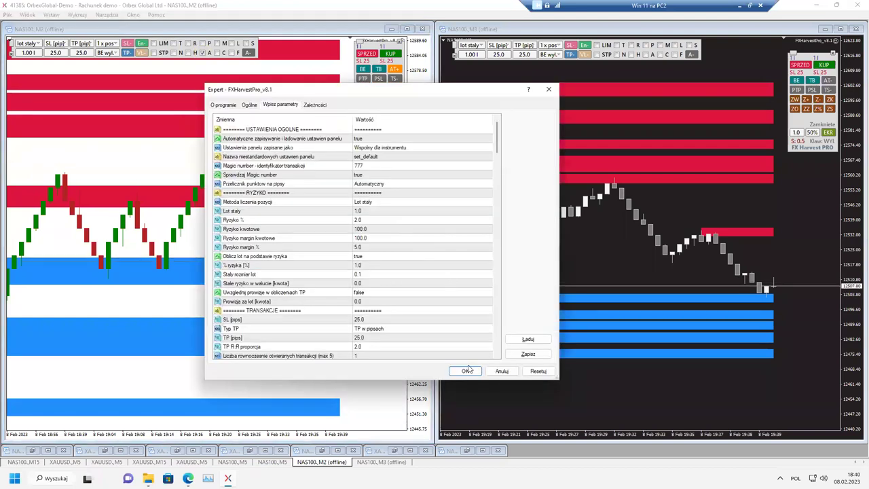
pyautogui.click(467, 370)
pyautogui.click(202, 57)
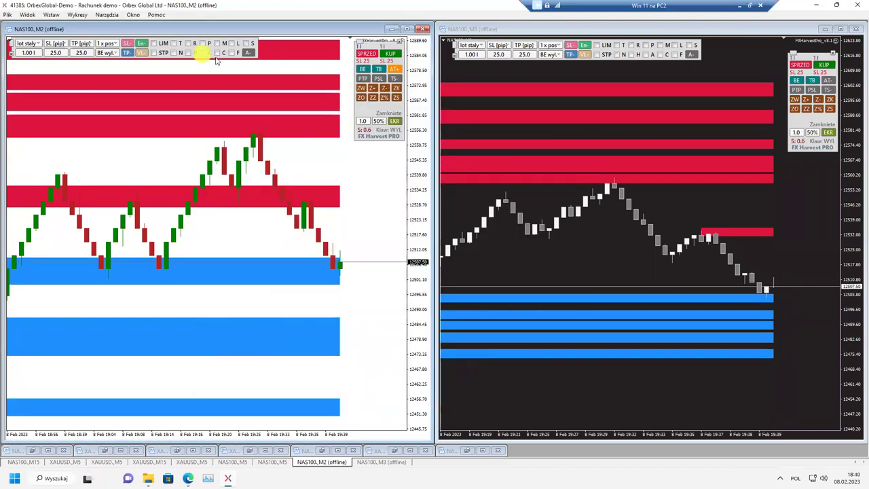
pyautogui.click(407, 29)
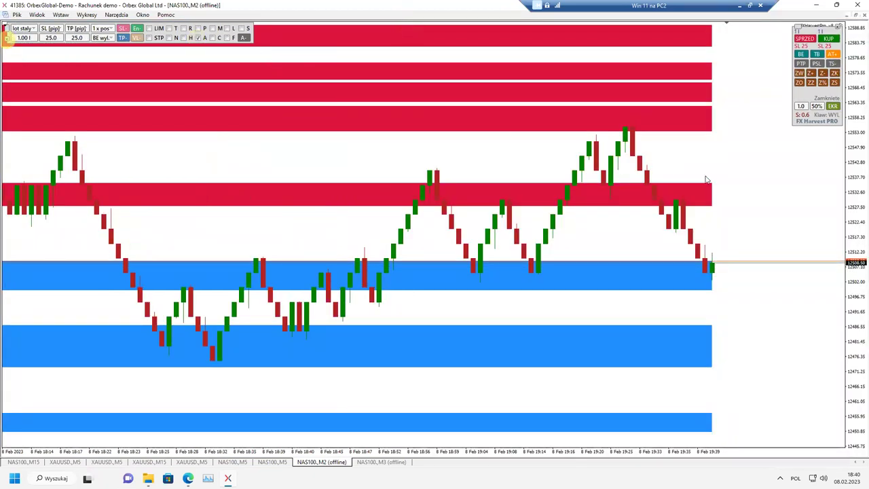
pyautogui.moveTo(735, 180); pyautogui.dragTo(742, 180)
pyautogui.click(855, 14)
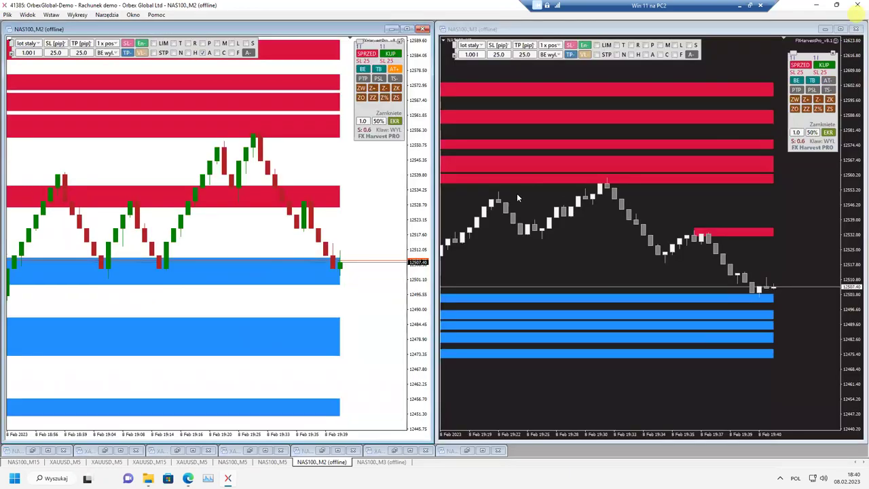
# Remove the FXHarvestPro expert from the NAS100 M2 offline chart and close that chart window
pyautogui.rightClick(121, 156)
pyautogui.moveTo(174, 229)
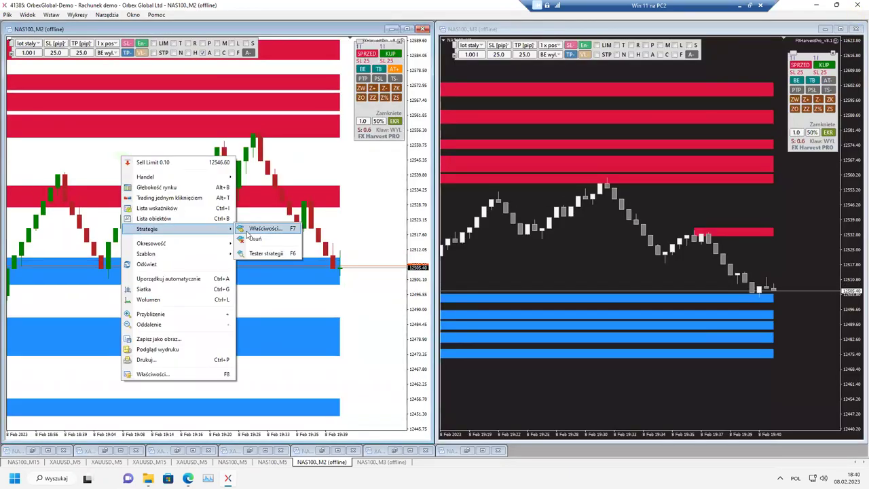
pyautogui.click(253, 236)
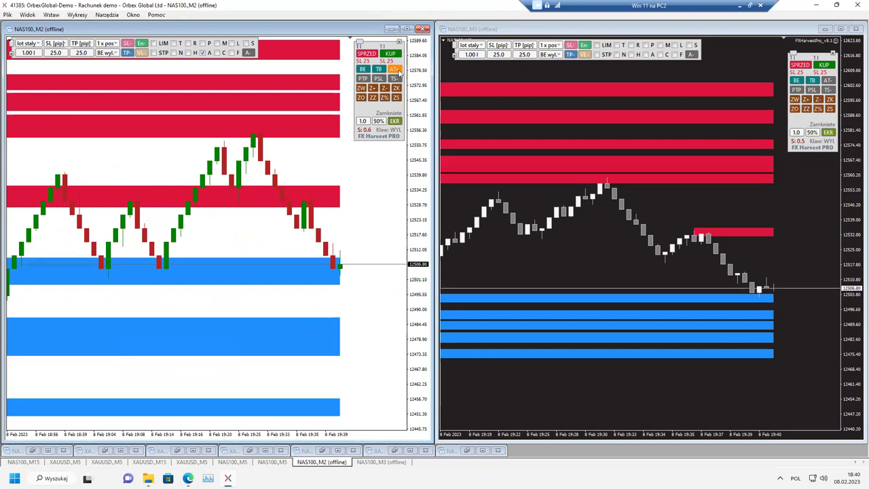
pyautogui.click(422, 29)
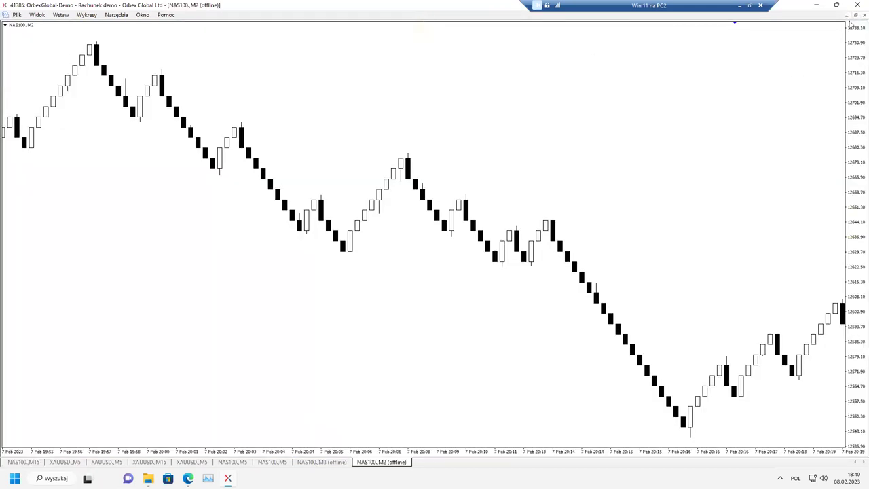
pyautogui.click(855, 14)
pyautogui.click(10, 16)
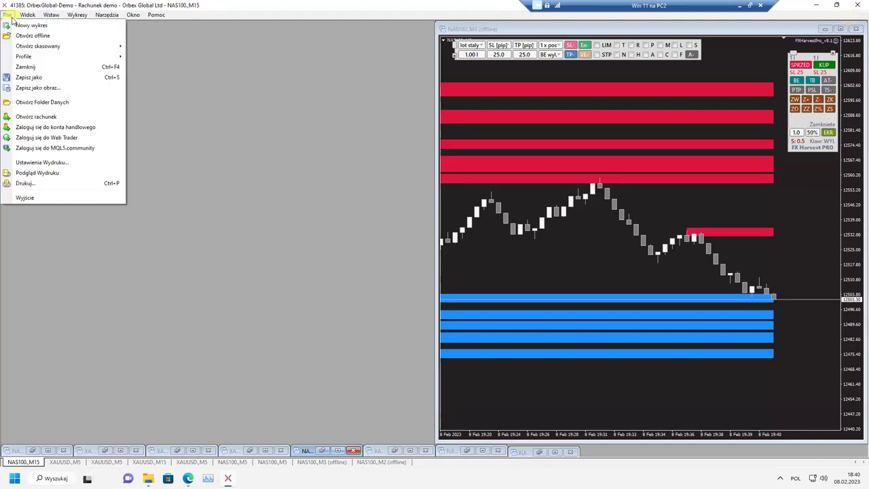
pyautogui.click(230, 135)
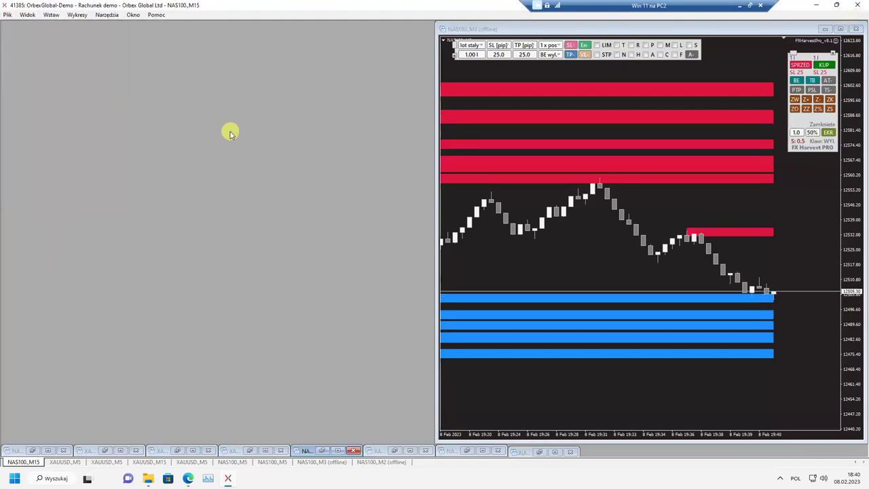
# Open a new NAS100 M5 chart with the Green+red template and the RenkoLevels indicator, and close it again
pyautogui.press('F11')
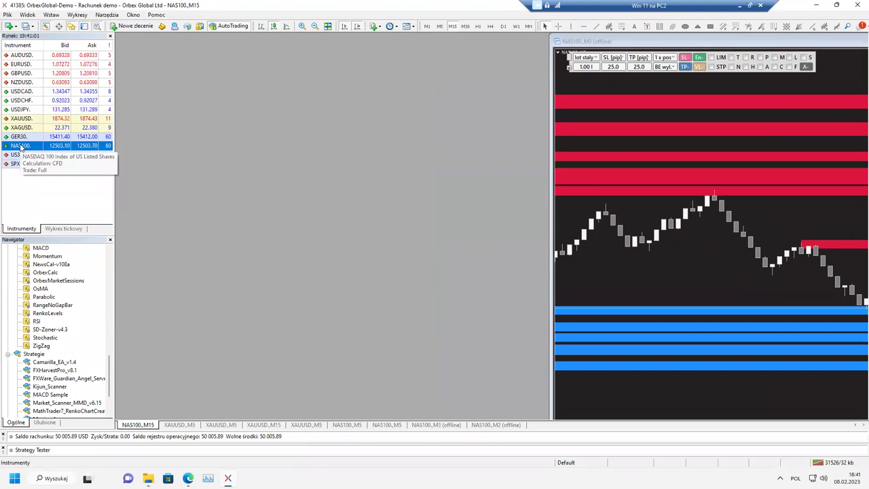
pyautogui.rightClick(19, 148)
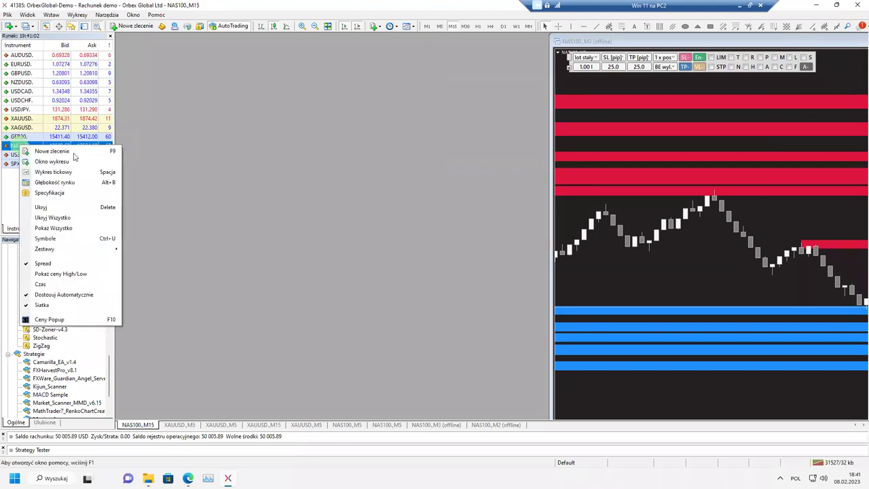
pyautogui.click(40, 161)
pyautogui.rightClick(283, 159)
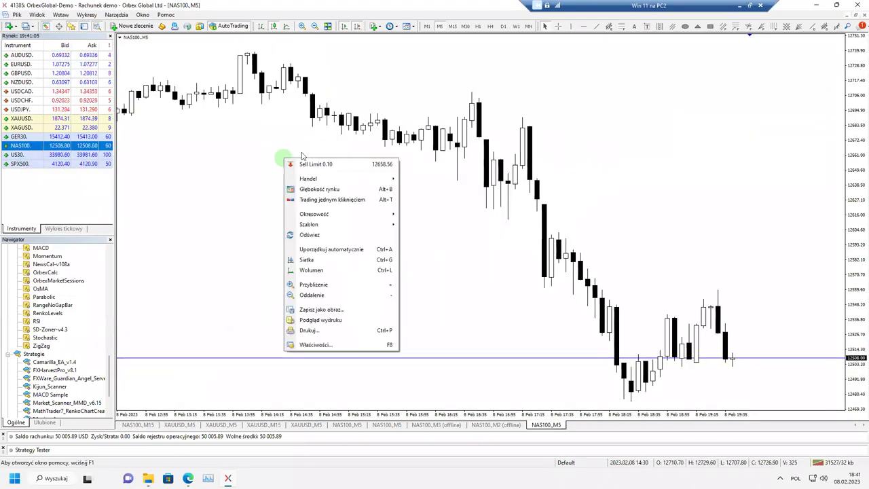
pyautogui.moveTo(308, 224)
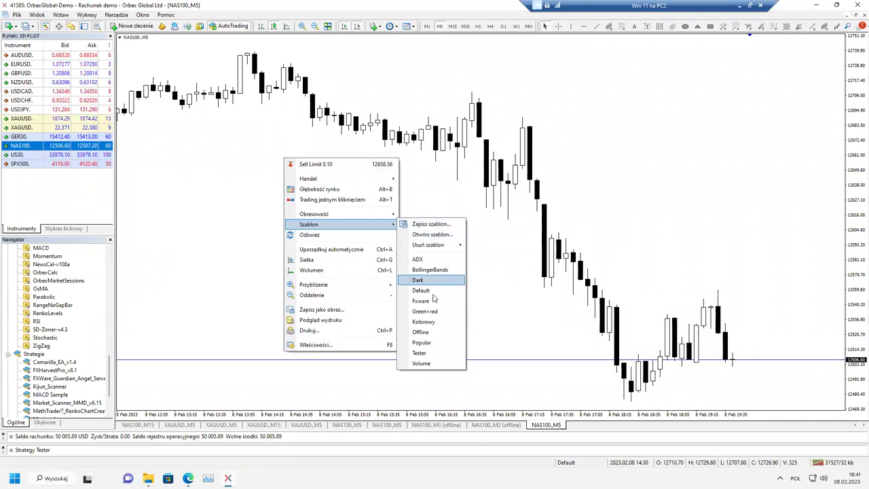
pyautogui.click(432, 311)
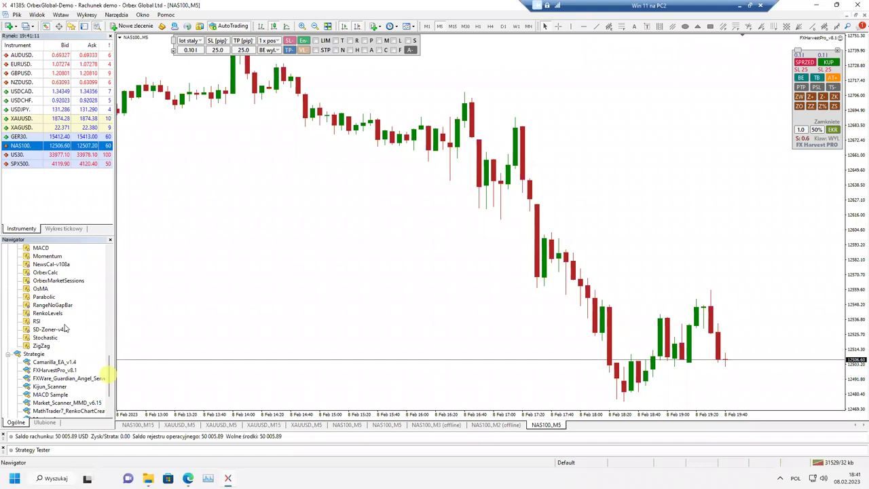
pyautogui.moveTo(66, 314); pyautogui.dragTo(234, 311)
pyautogui.click(446, 339)
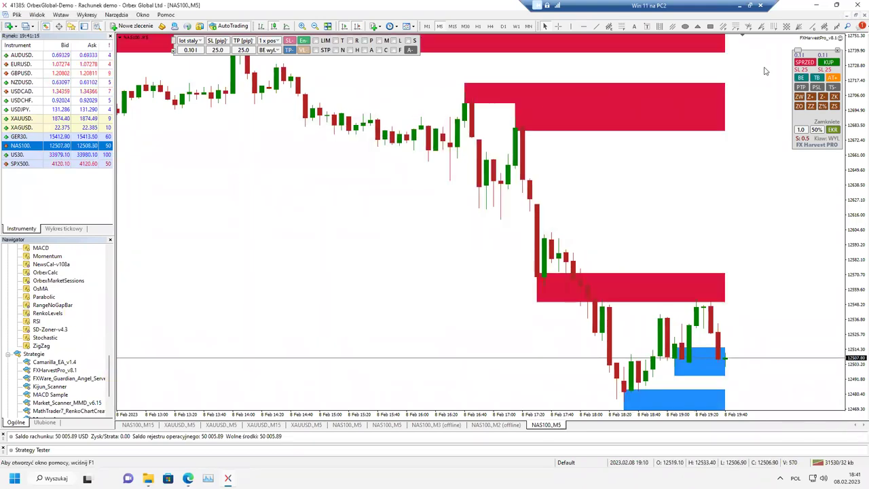
pyautogui.click(862, 26)
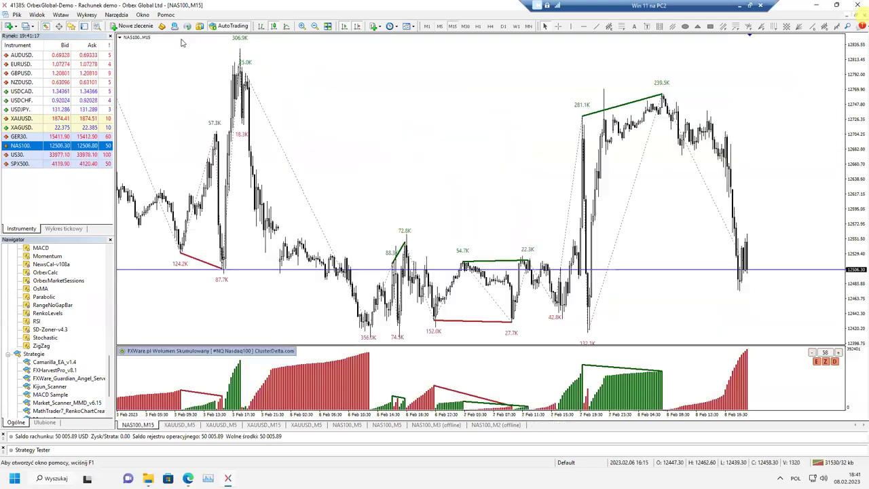
# Open the NAS100 M2 chart from the offline history list and apply the Green+red template to it
pyautogui.click(19, 15)
pyautogui.click(37, 31)
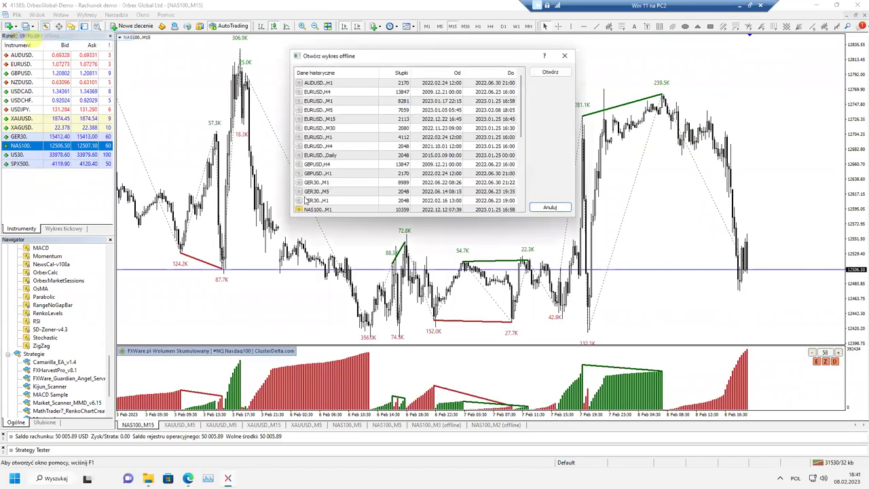
pyautogui.scroll(-2, 358, 188)
pyautogui.doubleClick(334, 136)
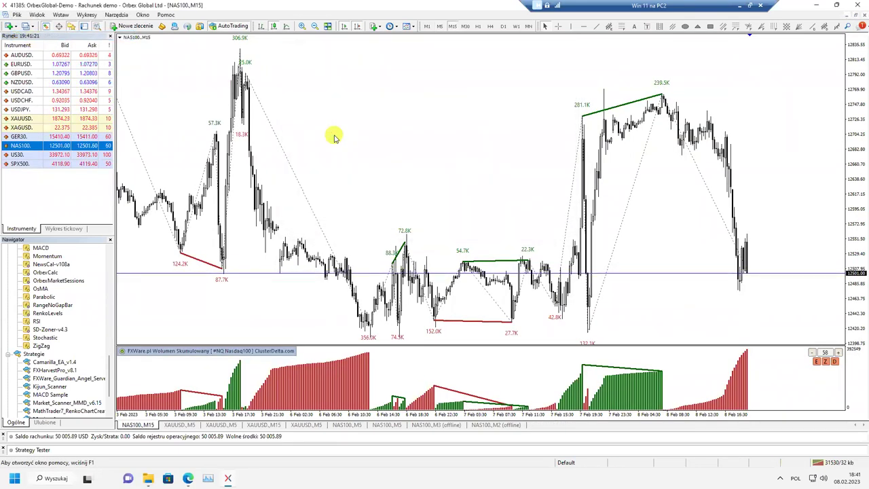
pyautogui.rightClick(403, 109)
pyautogui.moveTo(442, 184)
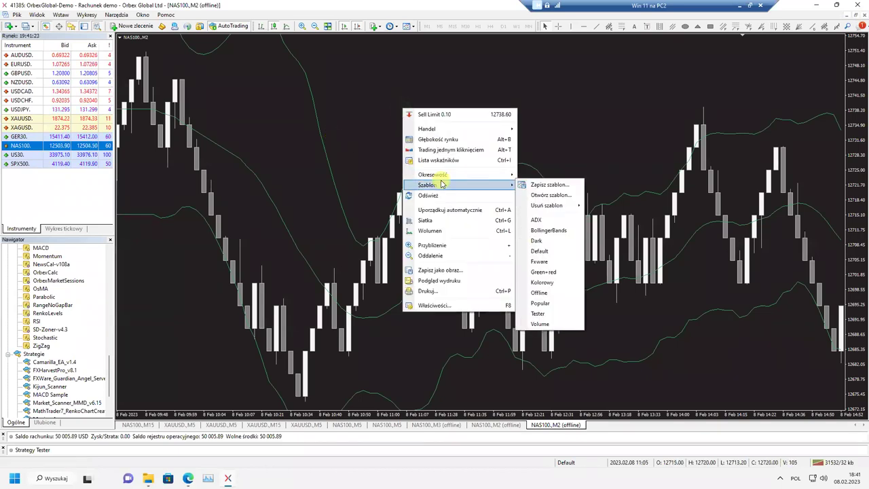
pyautogui.click(547, 272)
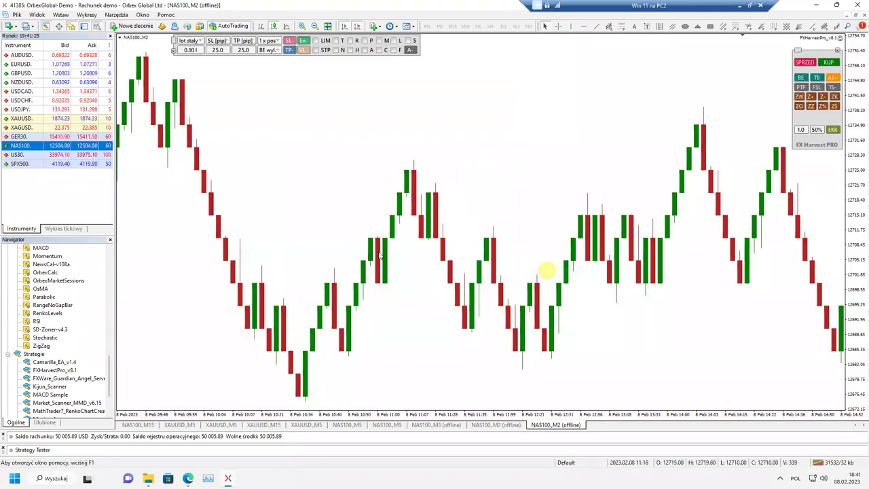
# Add the RenkoLevels indicator with its default settings to the NAS100 M2 offline chart
pyautogui.doubleClick(54, 306)
pyautogui.click(478, 341)
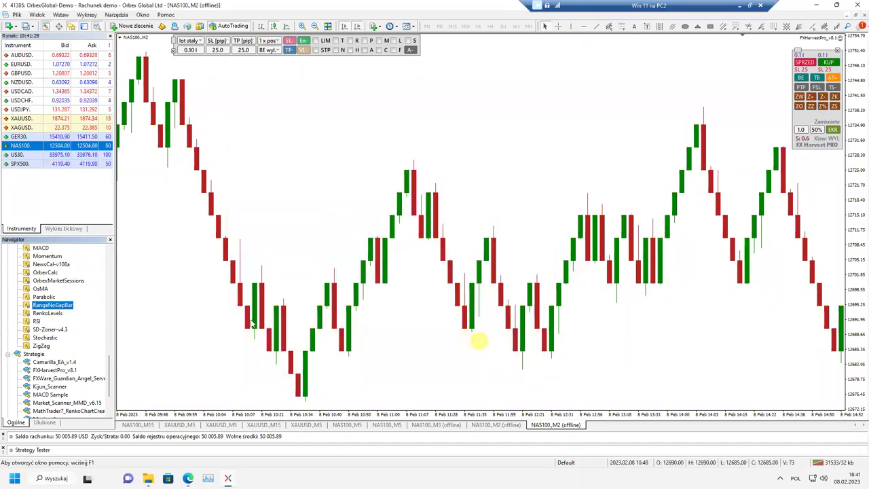
pyautogui.moveTo(263, 270); pyautogui.dragTo(263, 268)
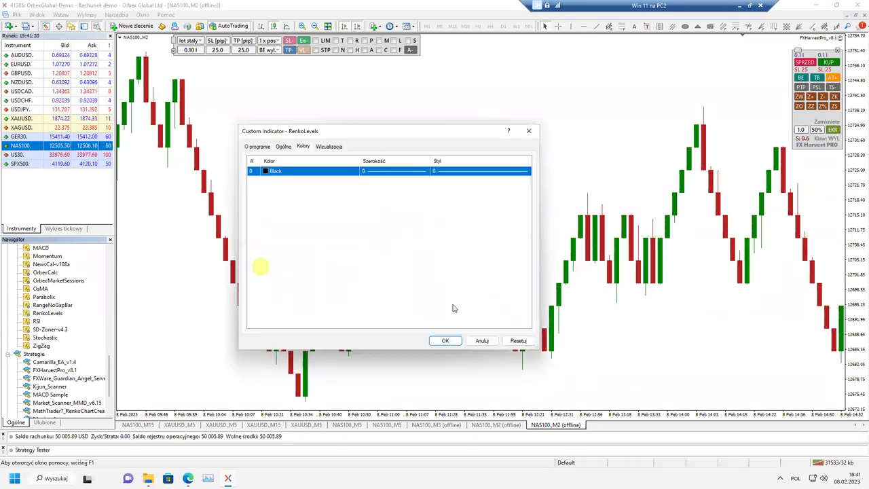
pyautogui.click(445, 341)
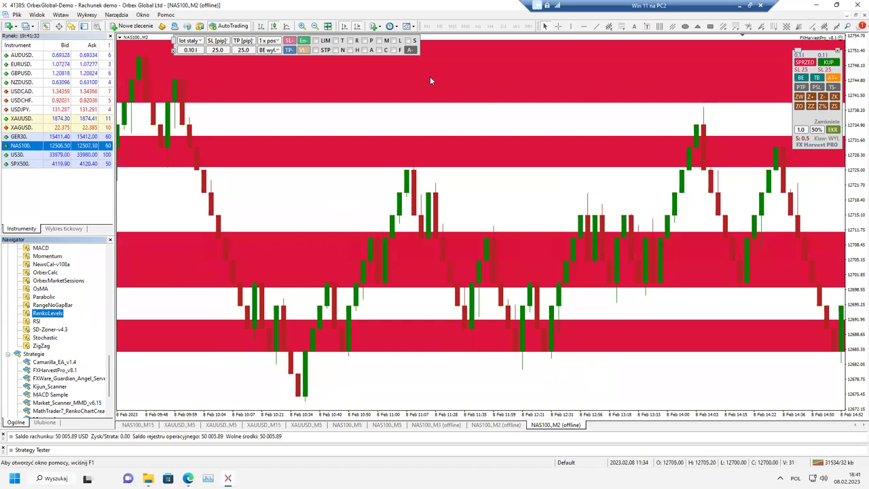
# Open the FXHarvestPro automation (A) settings on the M2 offline chart and tile it beside the M3 offline chart
pyautogui.click(365, 51)
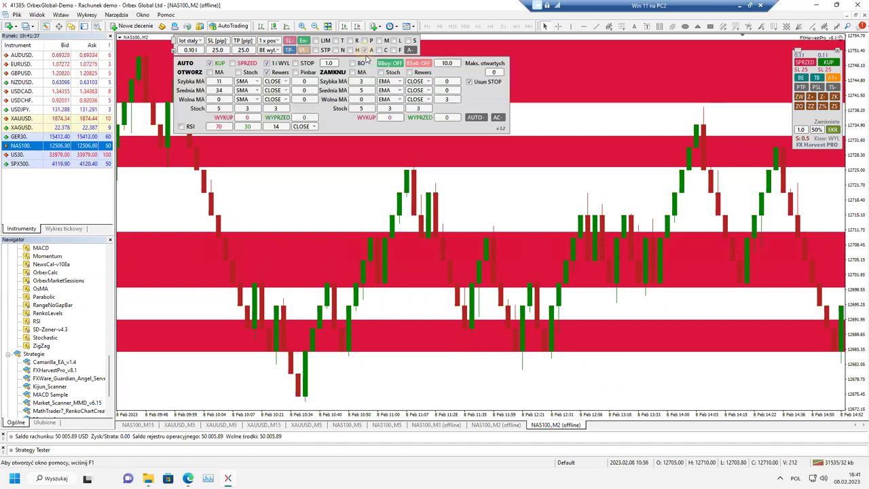
pyautogui.click(856, 15)
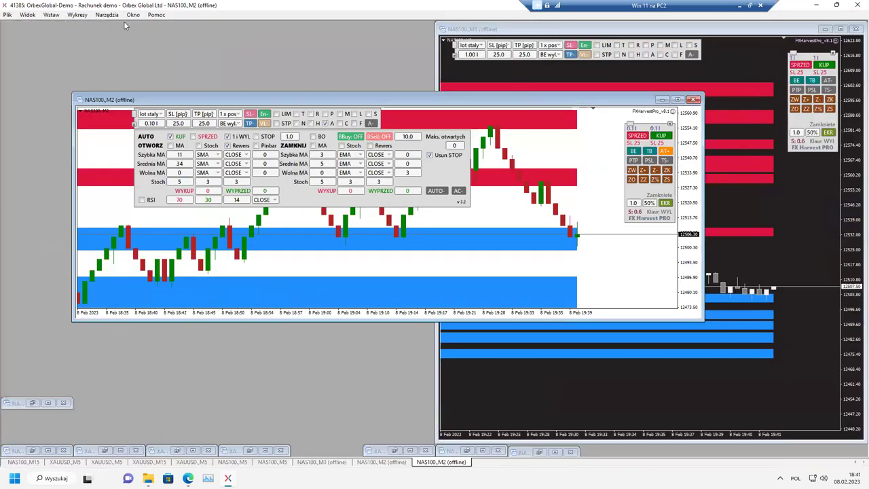
pyautogui.click(133, 15)
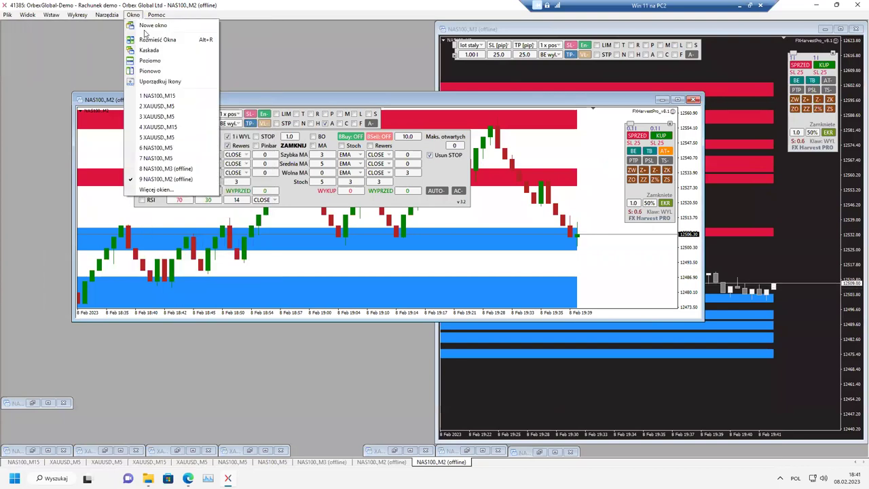
pyautogui.click(149, 40)
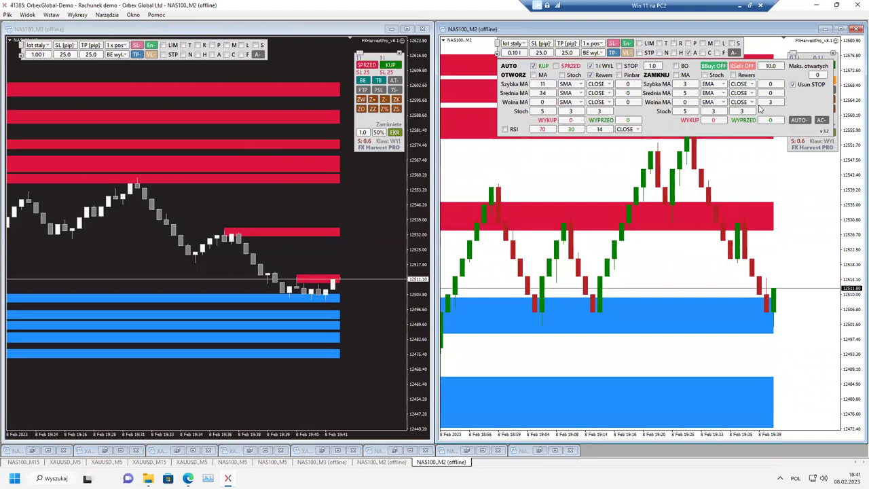
# Shift the FXHarvestPro automation settings clear of the trade panel and enable SPRZED entries with AUTO trading on
pyautogui.click(495, 49)
pyautogui.click(466, 43)
pyautogui.click(639, 54)
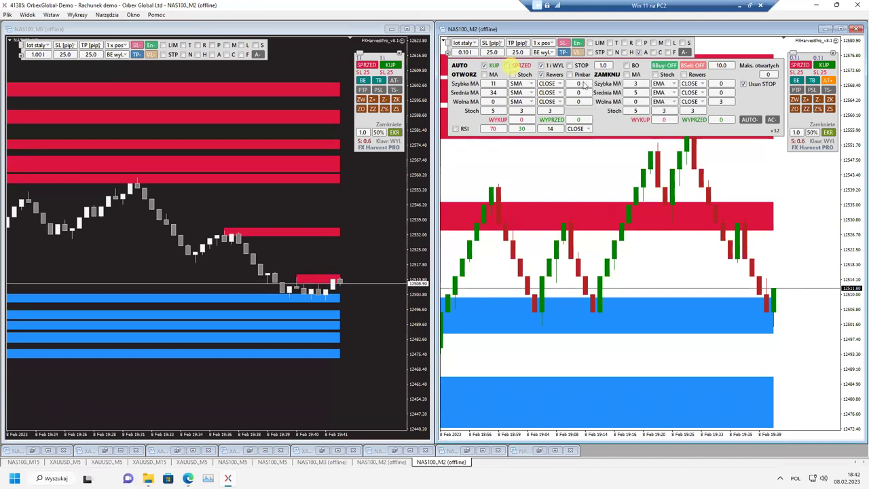
pyautogui.click(749, 119)
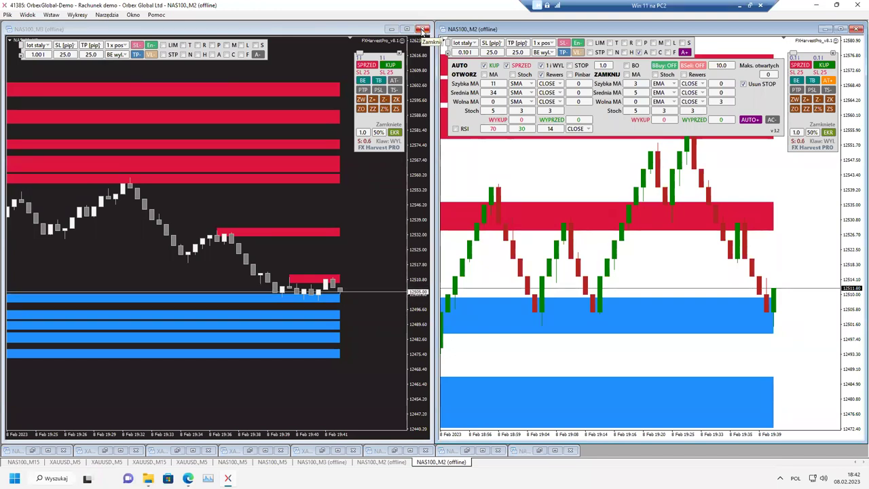
# Close the NAS100 M3 offline chart, keeping the M2 Renko offline chart open
pyautogui.click(421, 29)
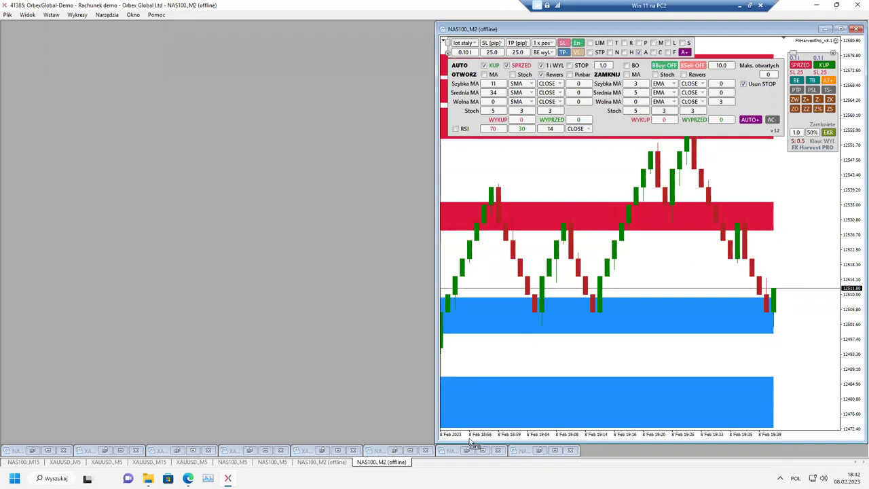
pyautogui.click(378, 451)
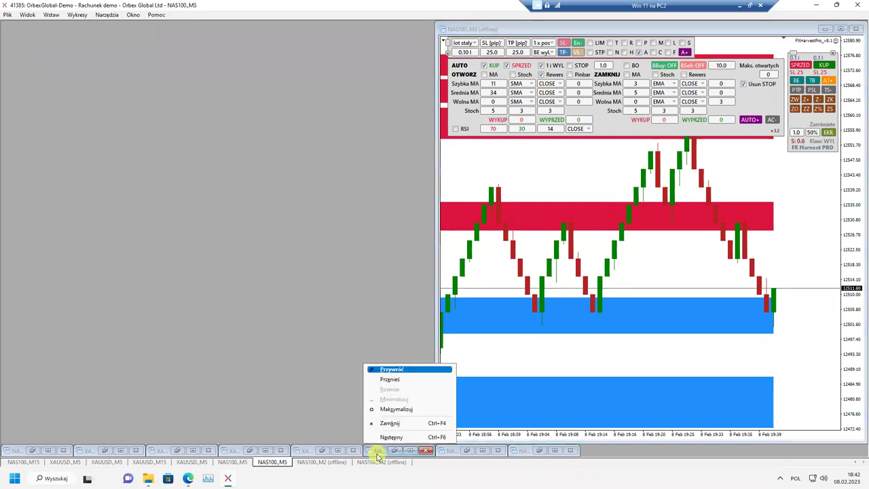
pyautogui.click(447, 453)
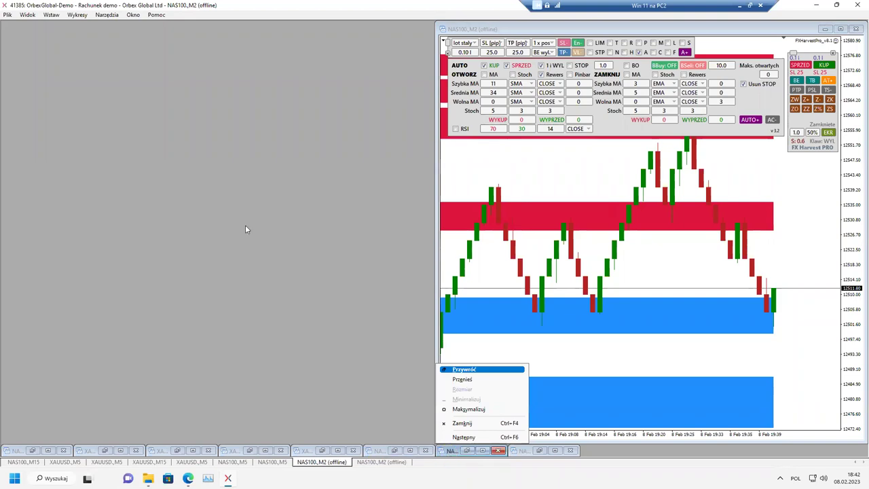
pyautogui.click(165, 168)
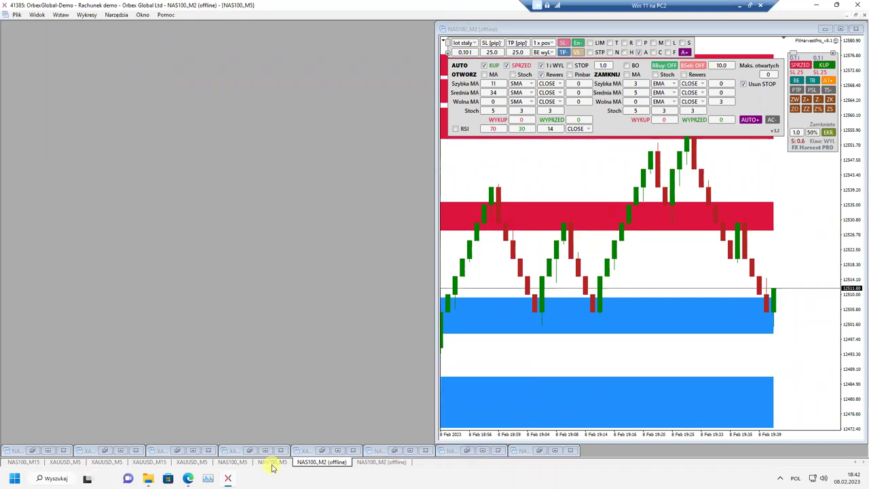
# Review the RenkoChartCreatorEA input parameters on the NAS100 M5 chart and return to the styled M2 offline chart
pyautogui.click(271, 462)
pyautogui.rightClick(163, 105)
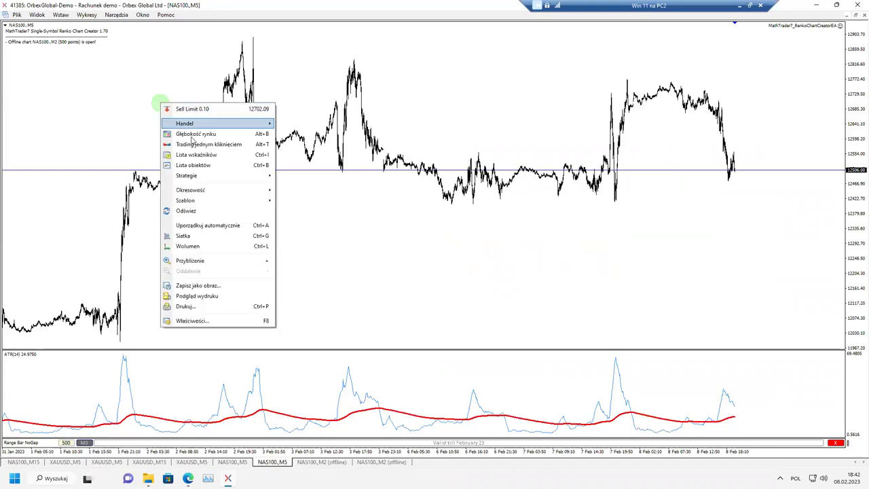
pyautogui.moveTo(197, 174)
pyautogui.click(301, 177)
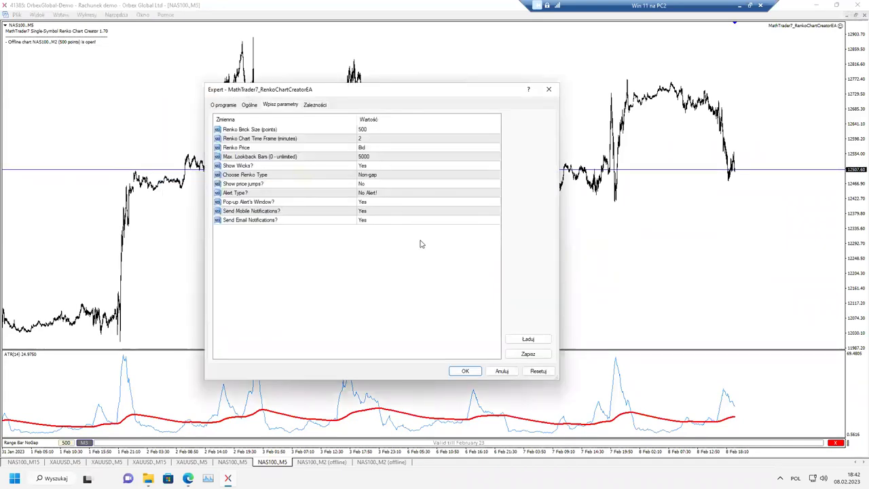
pyautogui.click(465, 370)
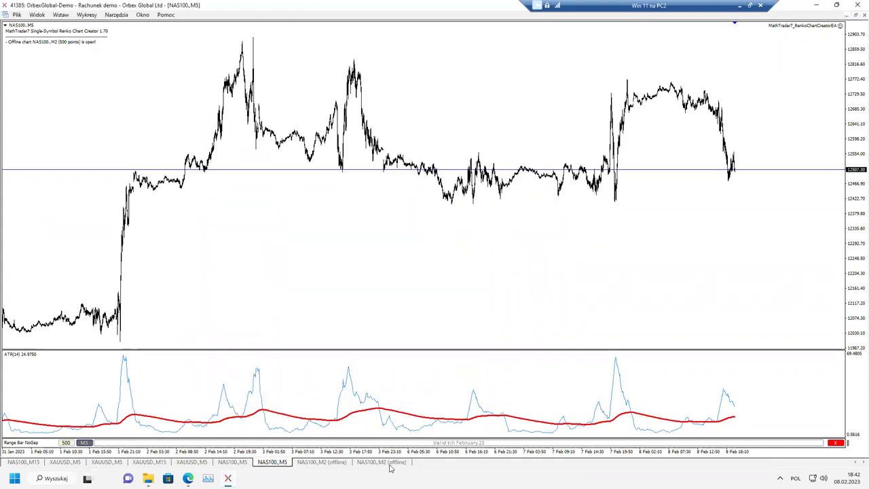
pyautogui.click(391, 464)
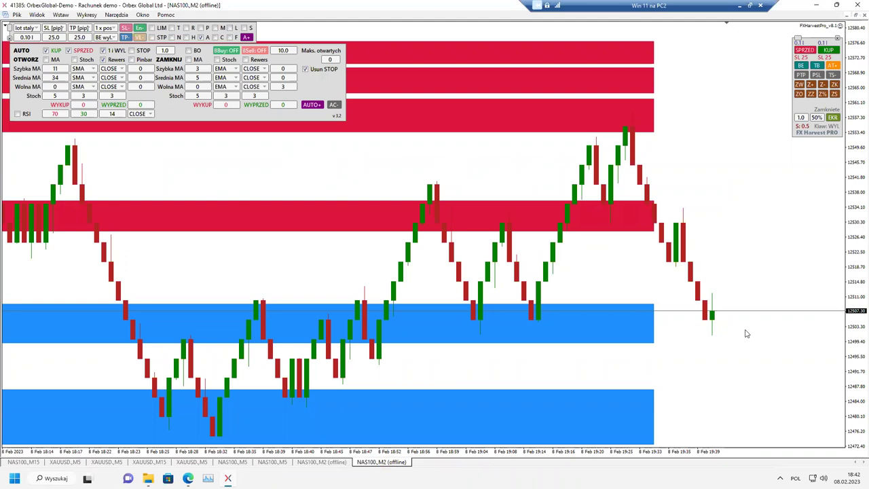
# Restart the Orbex Global terminal and close the duplicate NAS100 M2 offline chart that has no template applied
pyautogui.click(857, 6)
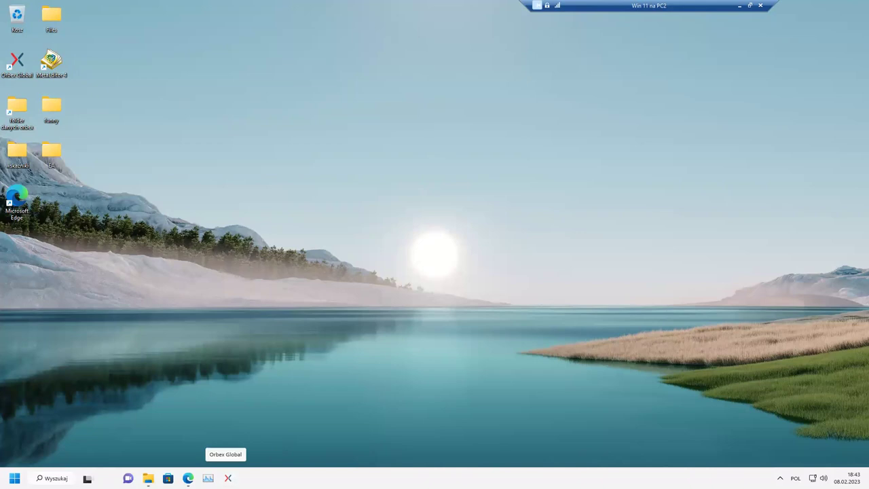
pyautogui.click(228, 478)
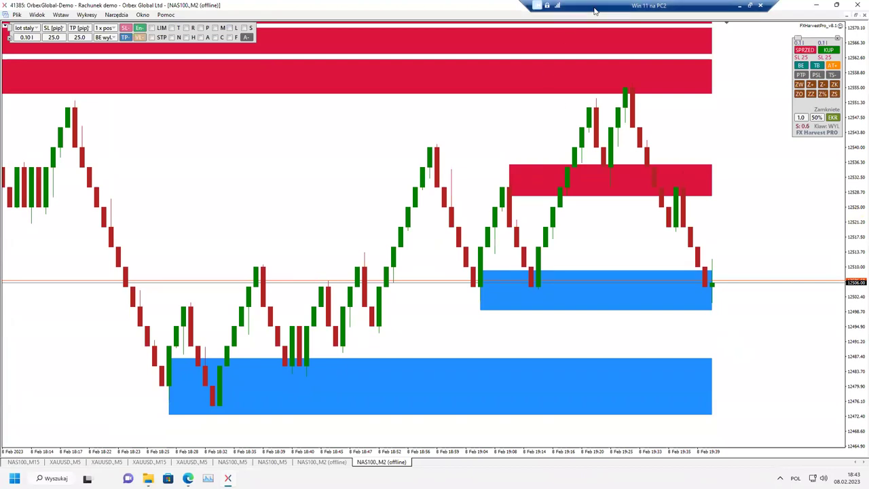
pyautogui.click(855, 14)
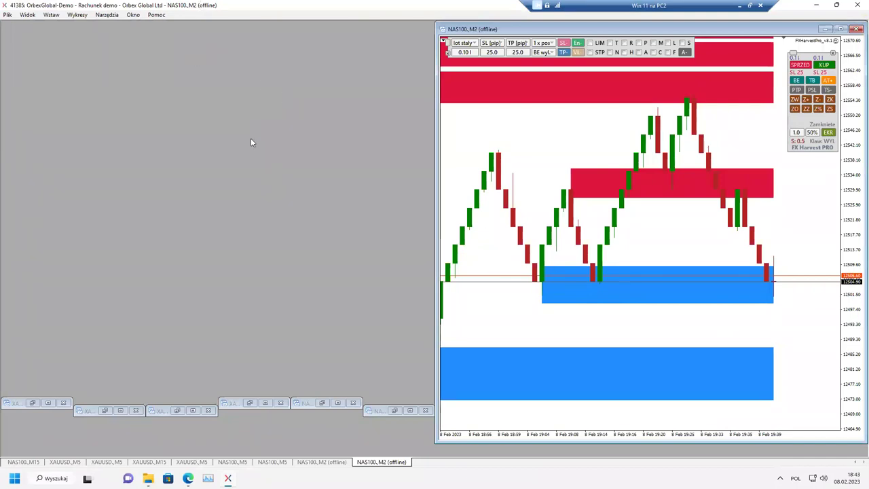
pyautogui.click(323, 461)
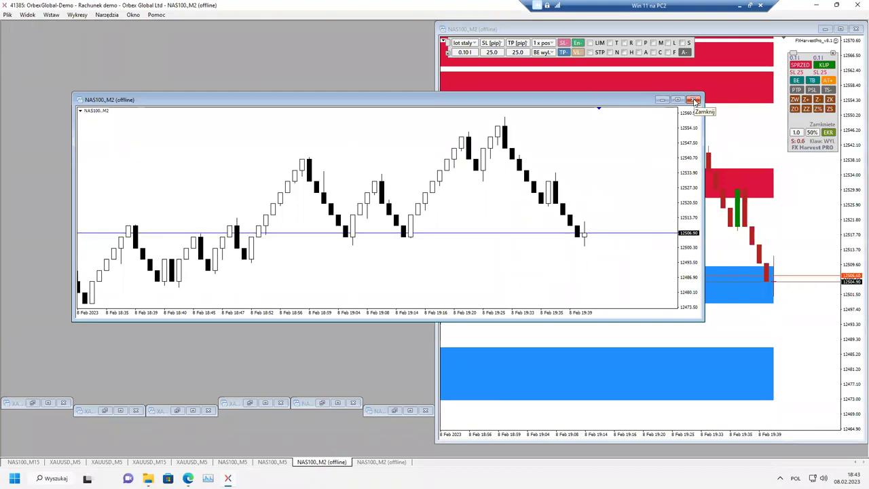
pyautogui.click(694, 101)
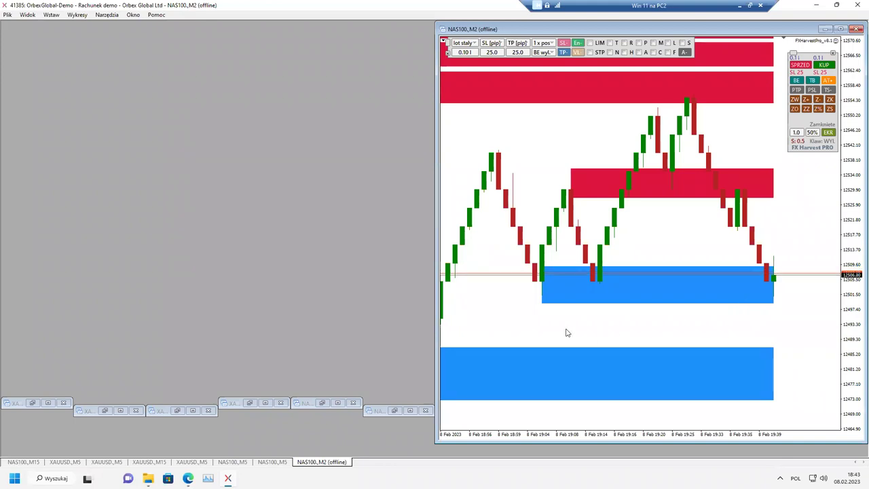
# Maximize the NAS100 M2 Renko chart and turn AUTO trading on in its FXHarvestPro automation (A) settings
pyautogui.doubleClick(375, 408)
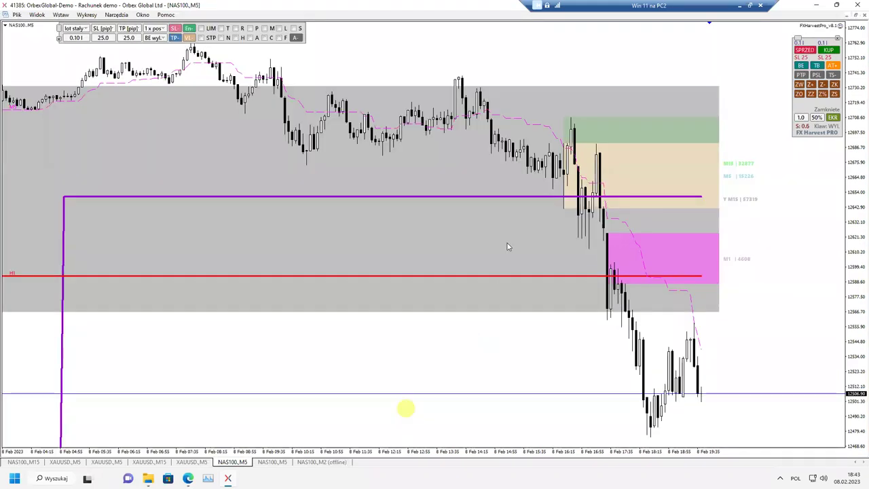
pyautogui.click(836, 14)
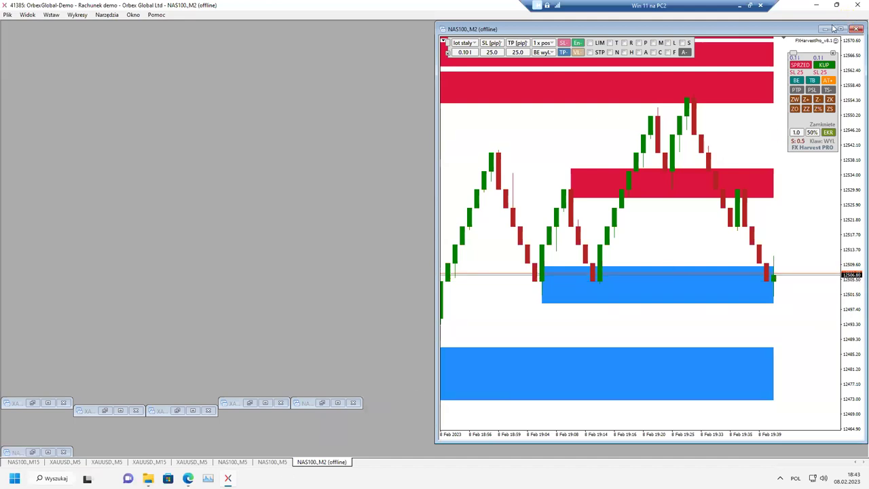
pyautogui.click(841, 30)
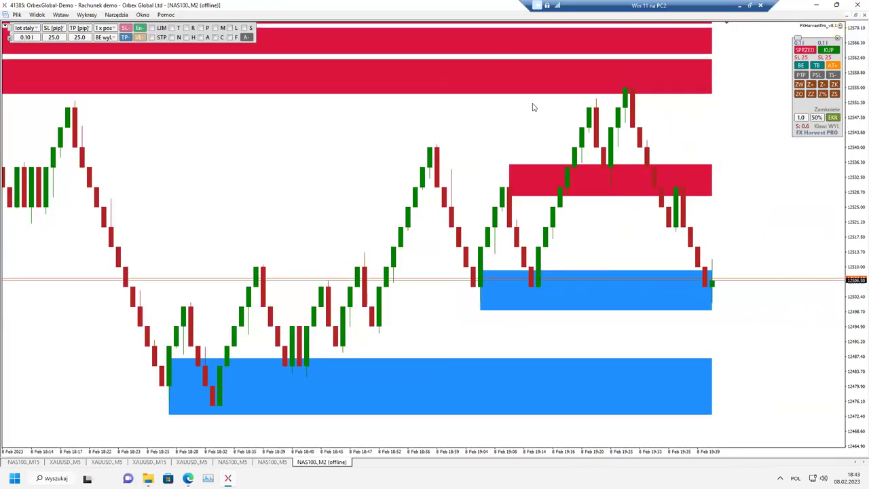
pyautogui.click(201, 38)
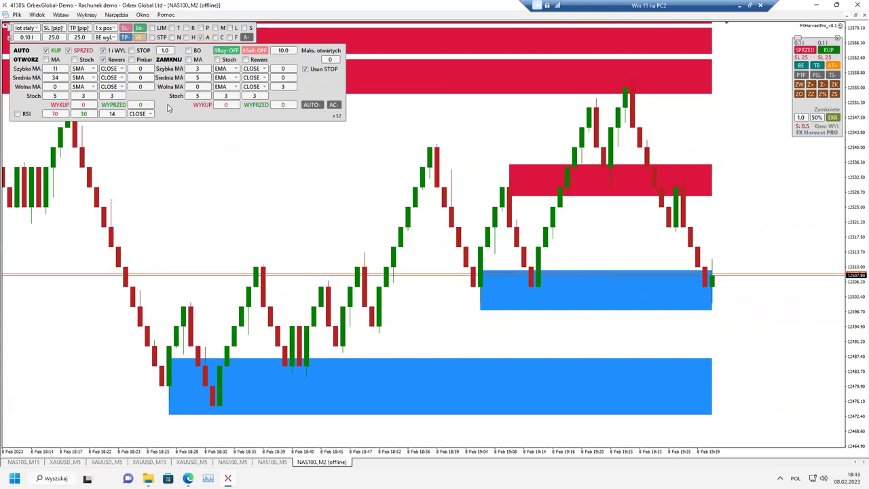
pyautogui.click(310, 106)
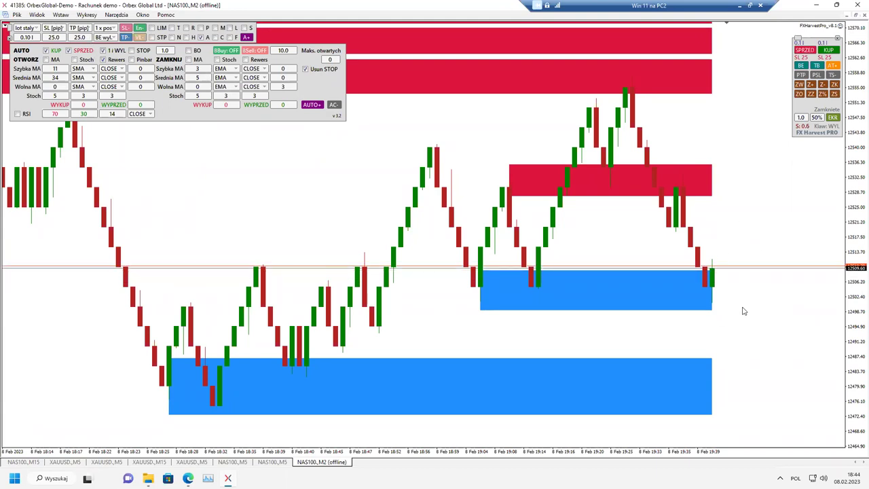
# Examine the latest Renko brick, the buy entry and the nearest red resistance zone with the crosshair
pyautogui.middleClick(716, 248)
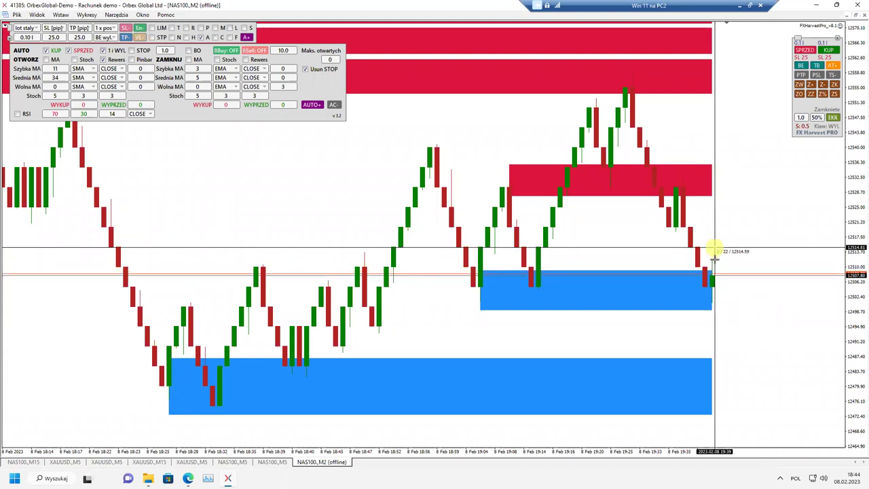
pyautogui.click(740, 241)
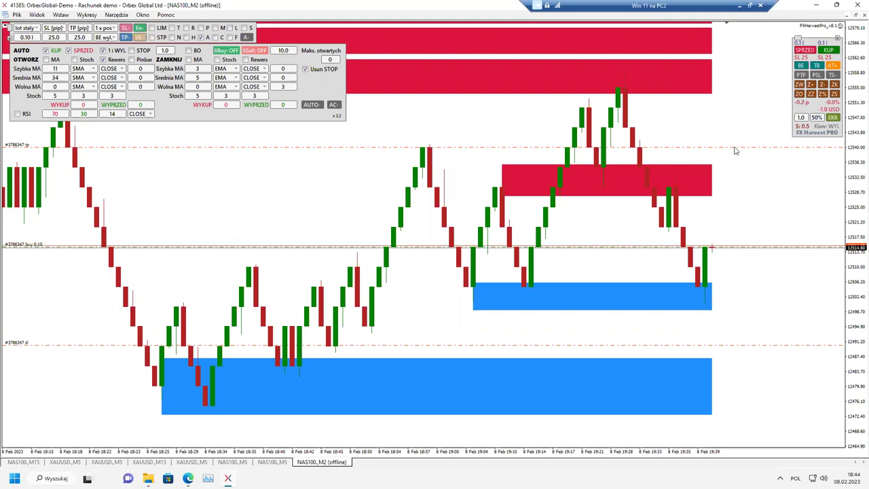
pyautogui.click(733, 195)
pyautogui.middleClick(733, 201)
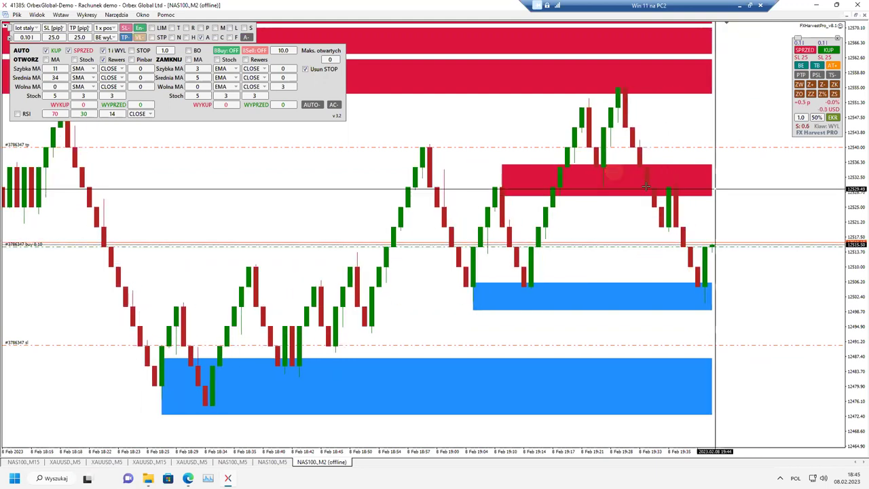
pyautogui.click(760, 184)
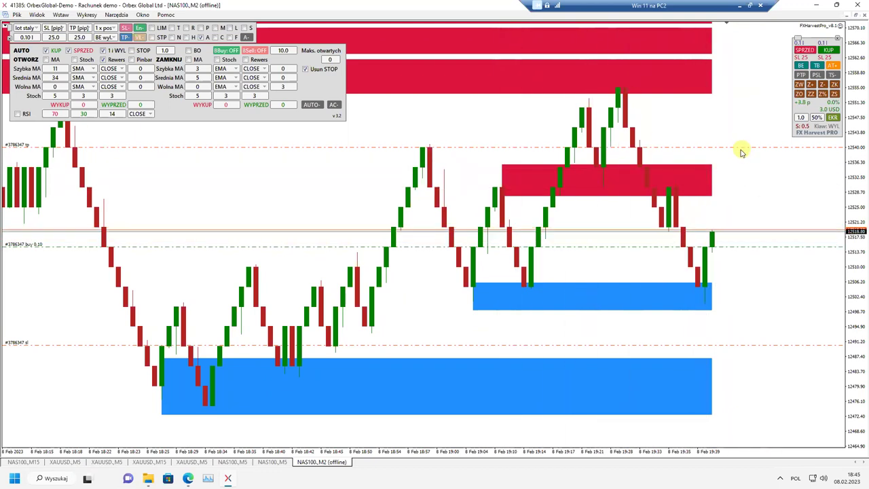
# Lower the open buy's take profit to just below the nearest red zone and raise its stop loss to just above the entry
pyautogui.moveTo(740, 147); pyautogui.dragTo(725, 197)
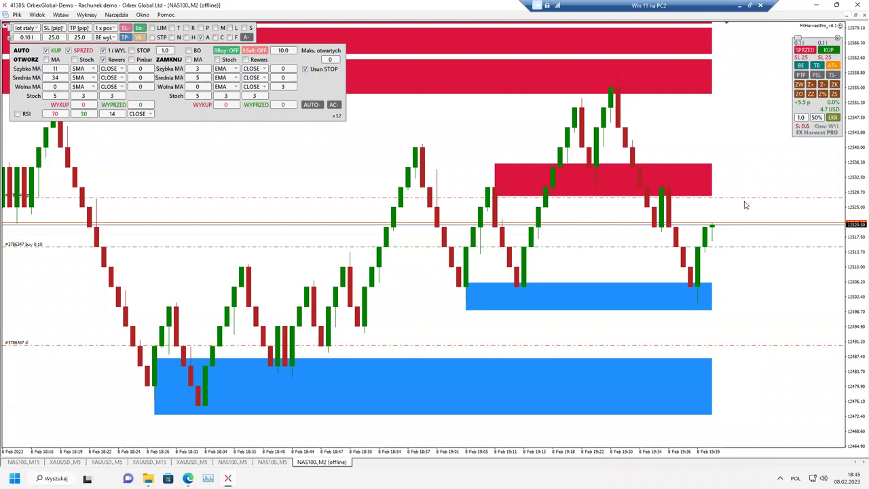
pyautogui.middleClick(708, 257)
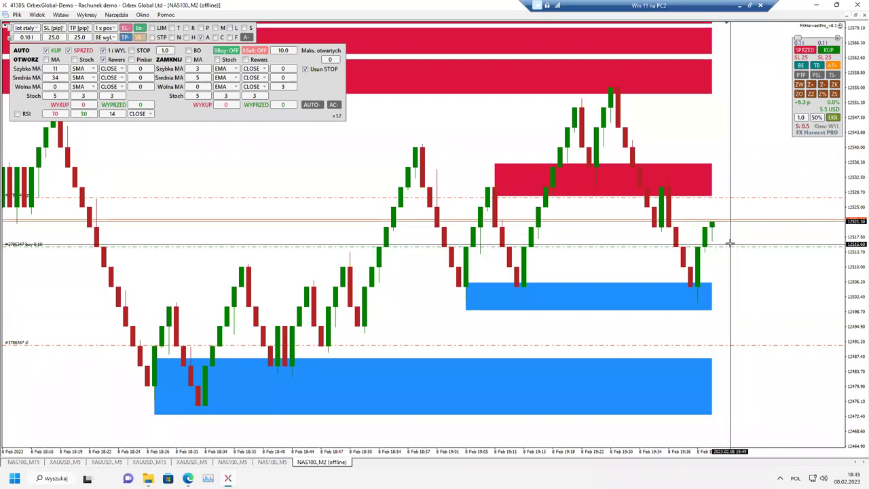
pyautogui.click(740, 269)
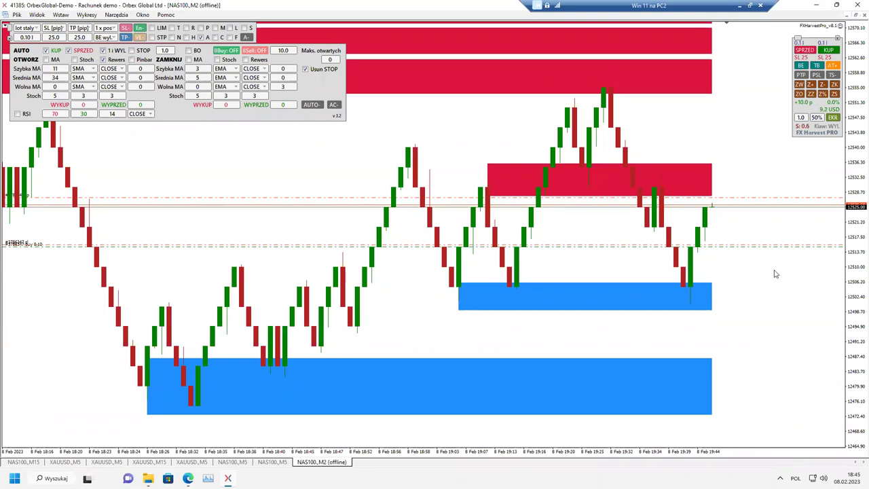
# Check the latest brick against the trade levels with the crosshair and widen the visible price range
pyautogui.middleClick(715, 253)
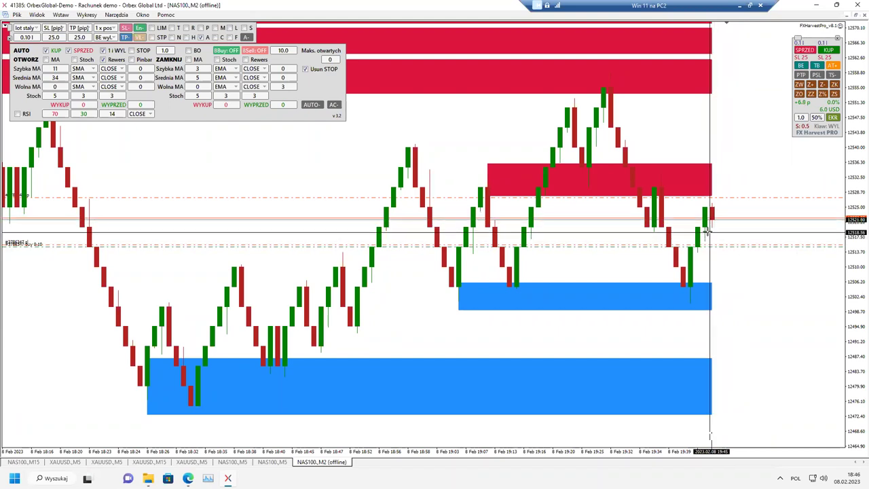
pyautogui.moveTo(850, 180); pyautogui.dragTo(857, 261)
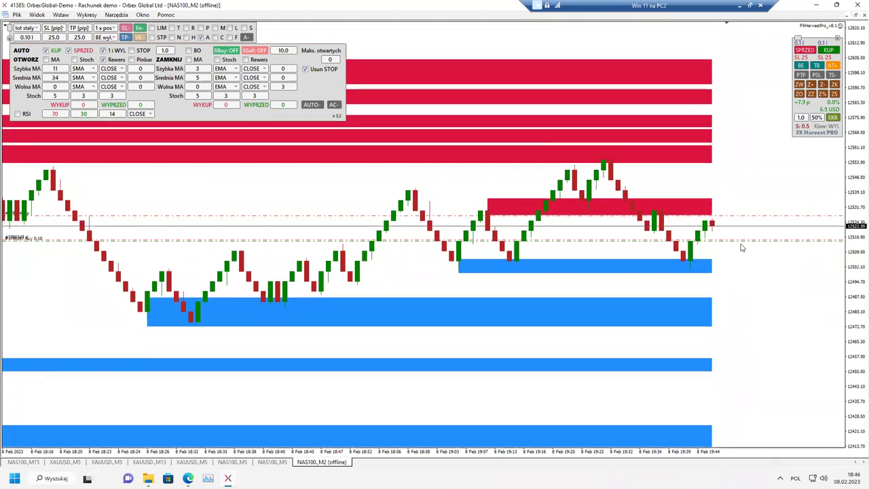